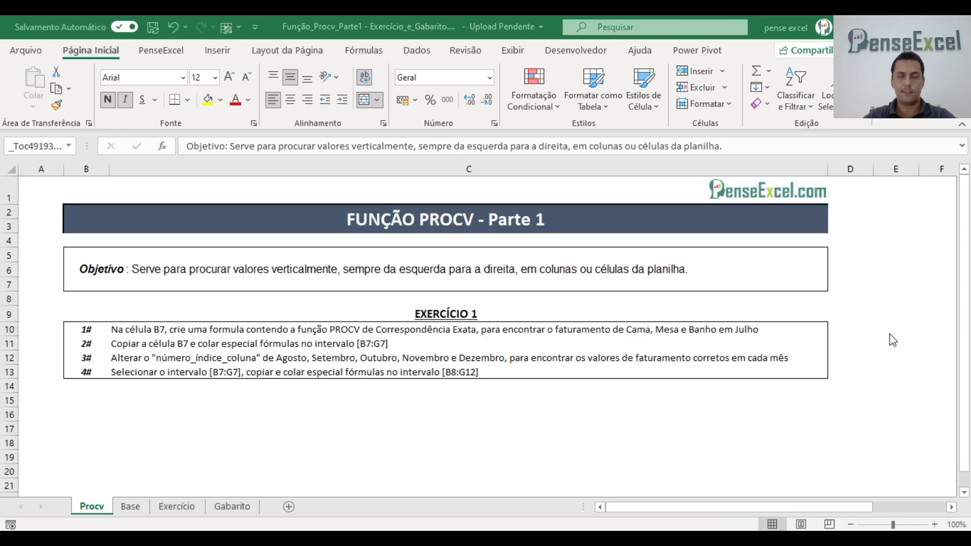
# Review the exercise instructions on the Procv sheet, the blank table on Exercício and the monthly revenue data on Base
pyautogui.click(219, 277)
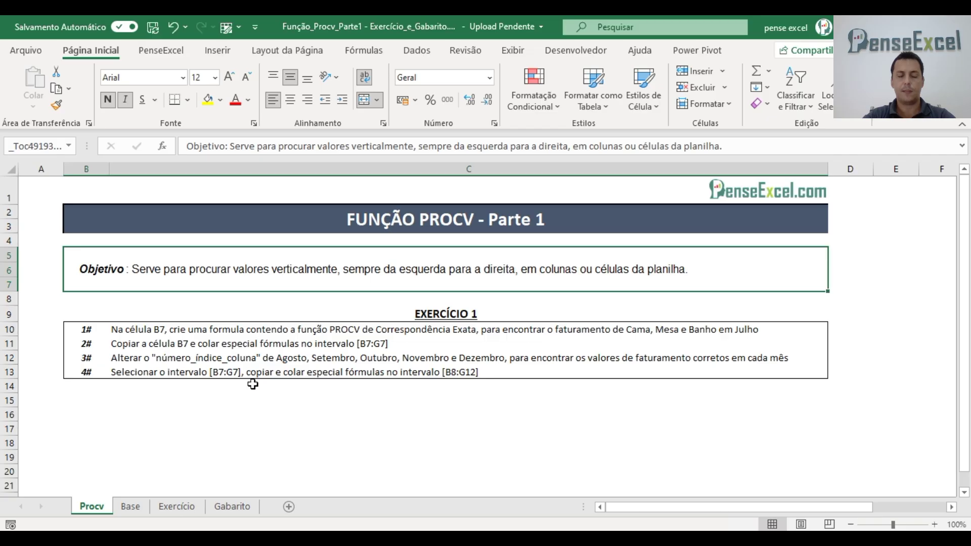
pyautogui.click(180, 507)
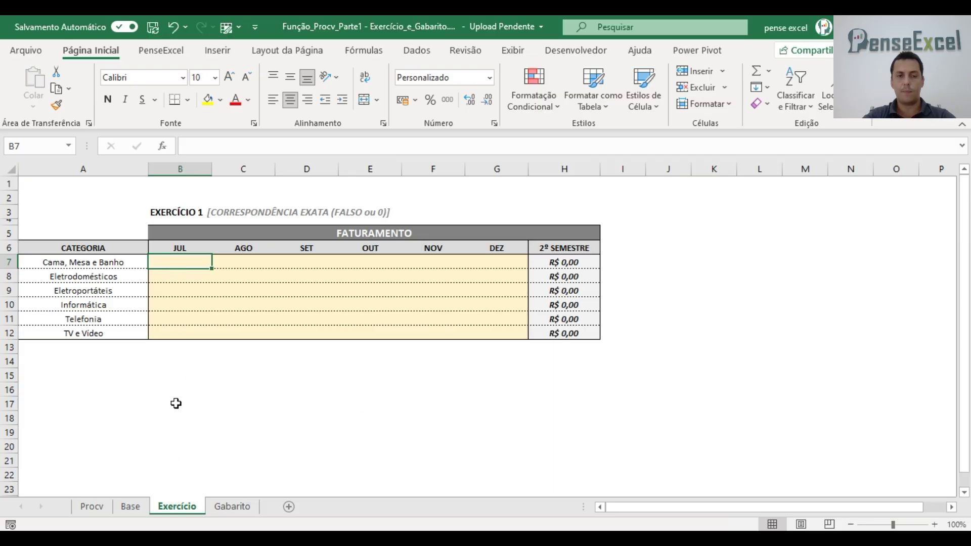
pyautogui.click(132, 507)
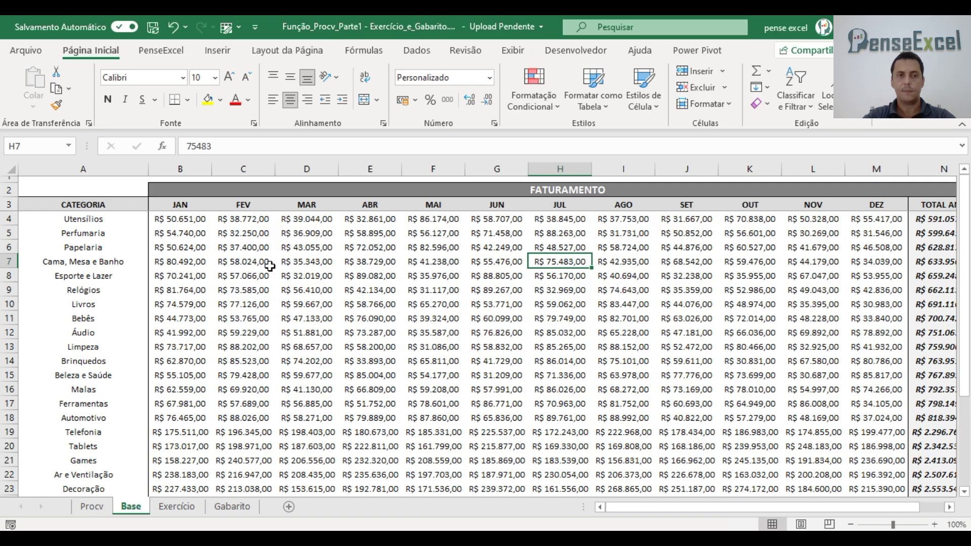
pyautogui.click(172, 219)
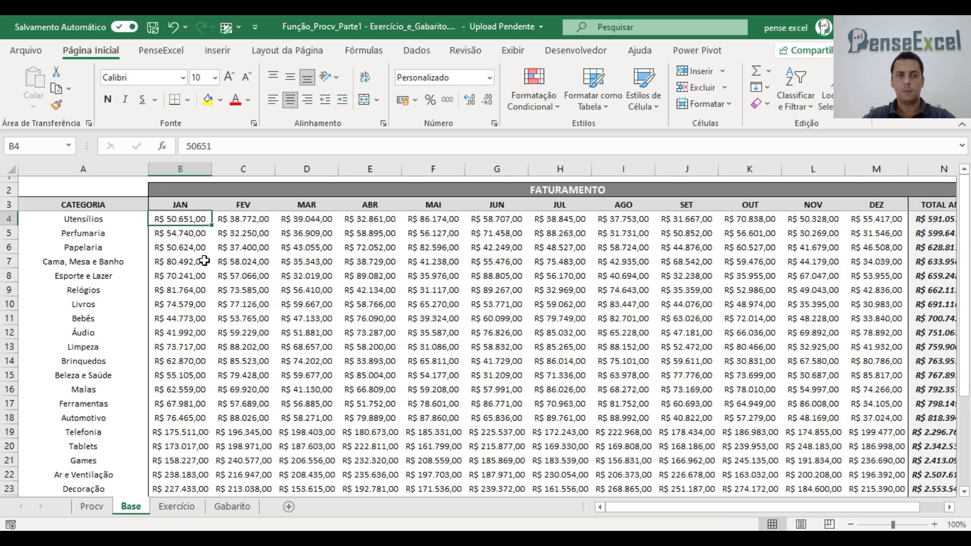
pyautogui.scroll(-2, 191, 249)
pyautogui.scroll(-2, 192, 249)
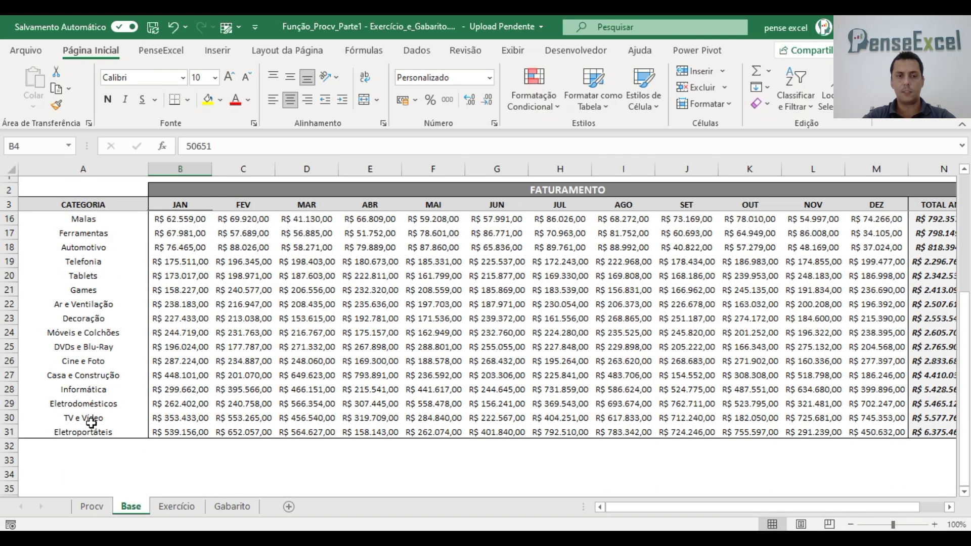
pyautogui.scroll(1, 263, 364)
pyautogui.scroll(3, 276, 345)
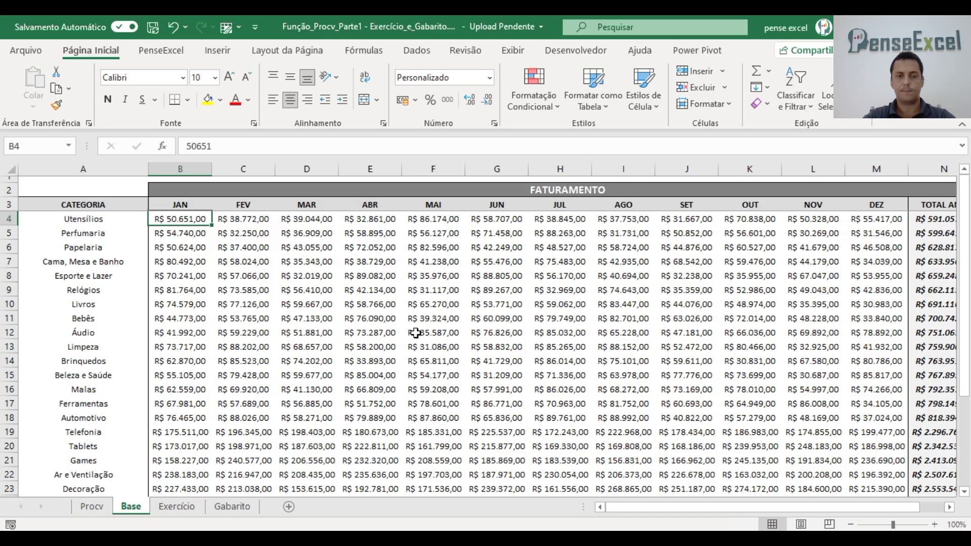
pyautogui.click(93, 507)
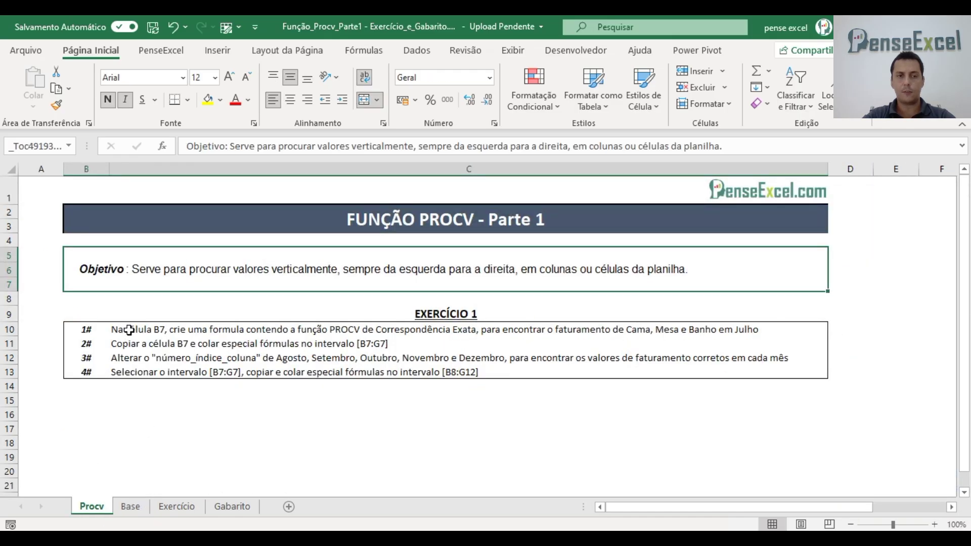
pyautogui.moveTo(128, 328); pyautogui.dragTo(134, 379)
pyautogui.click(176, 506)
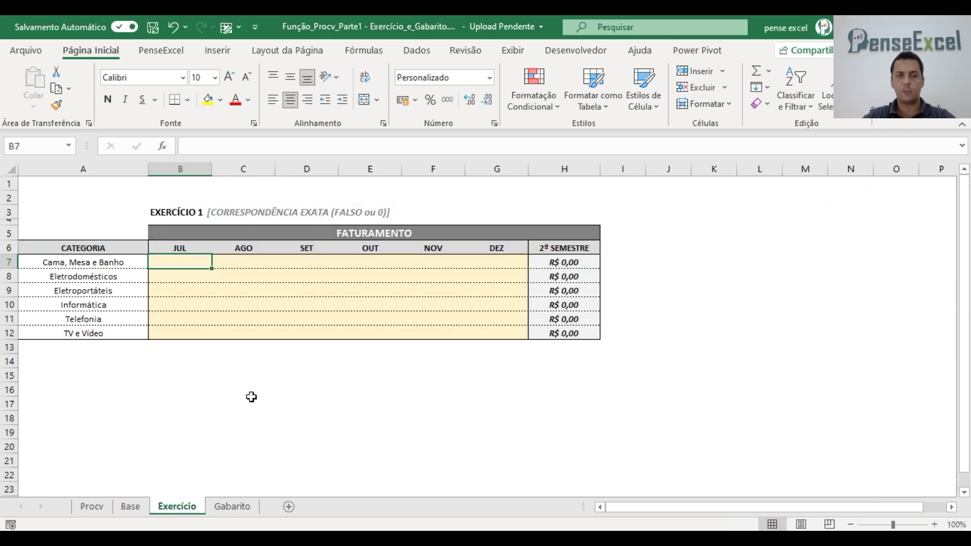
pyautogui.click(98, 507)
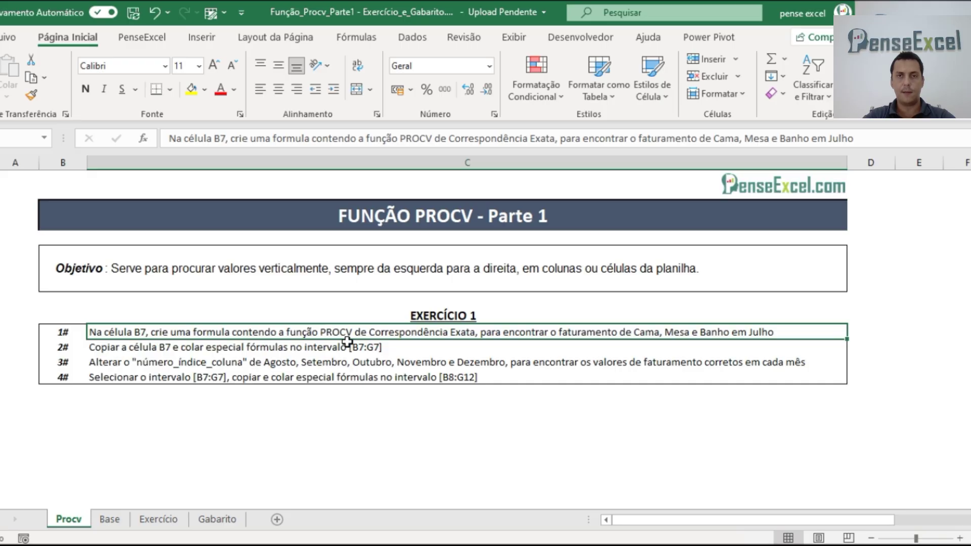
# Start a PROCV formula in cell B7 of the Exercício sheet with A7 as the lookup value
pyautogui.click(159, 521)
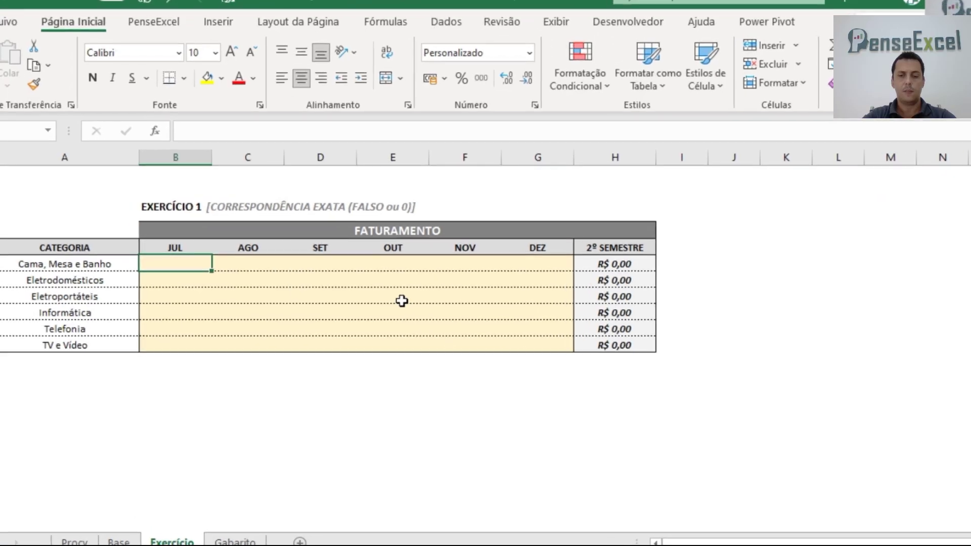
pyautogui.write('=')
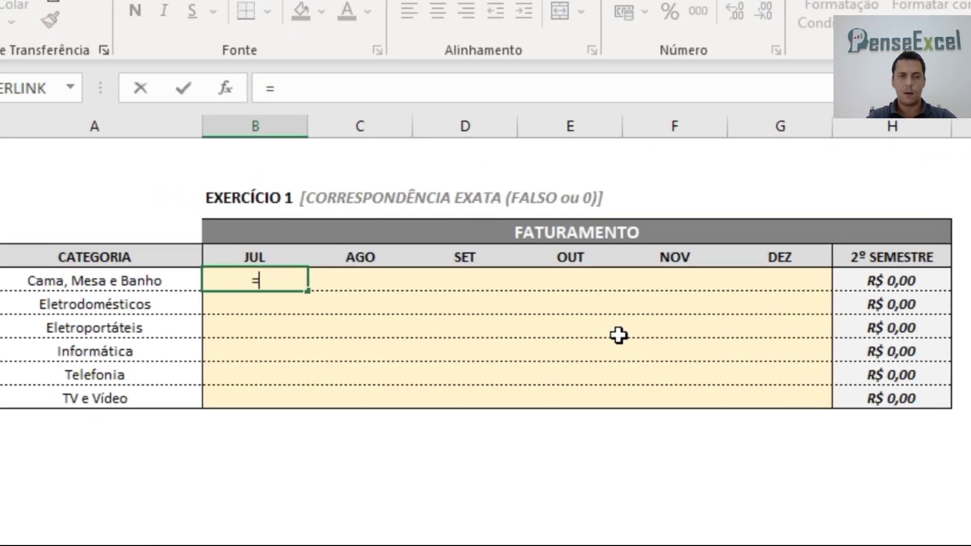
pyautogui.write('procv')
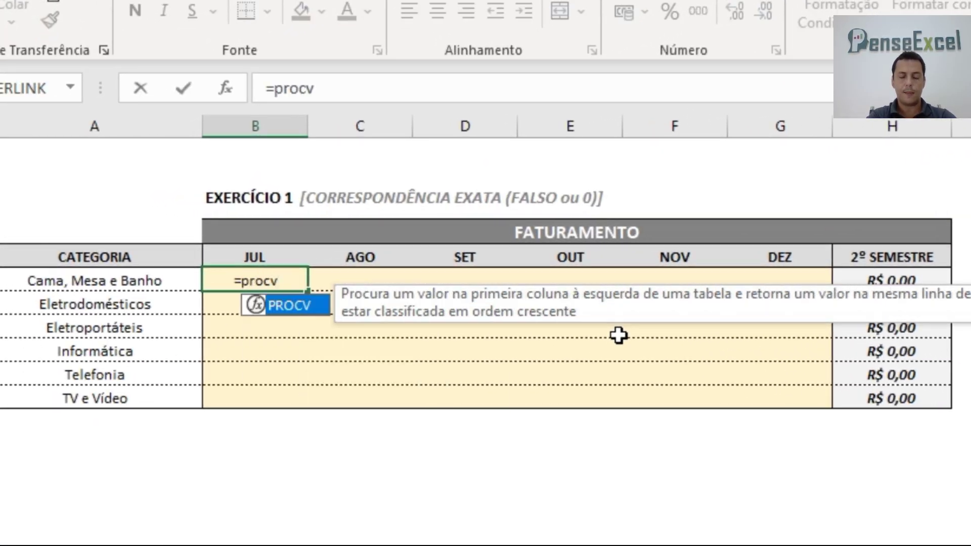
pyautogui.write('(')
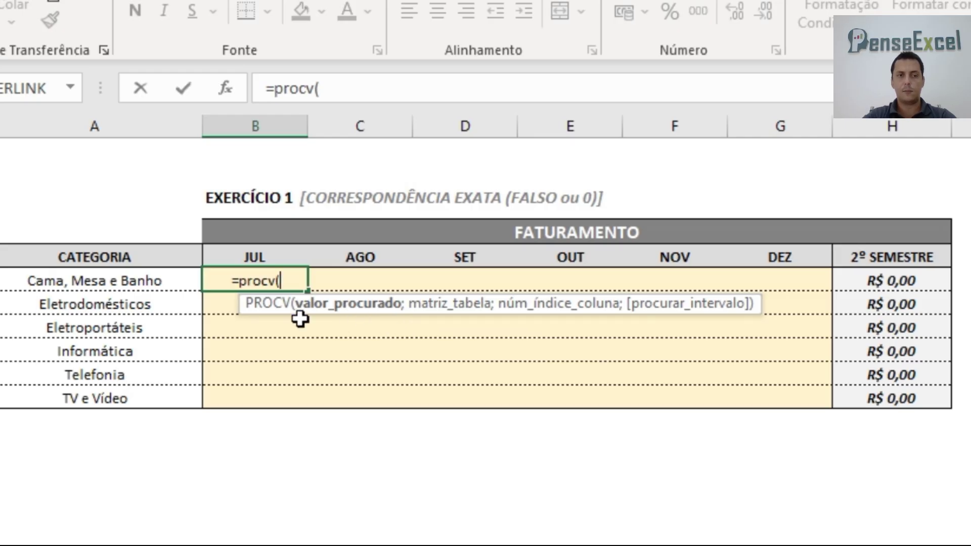
pyautogui.click(118, 281)
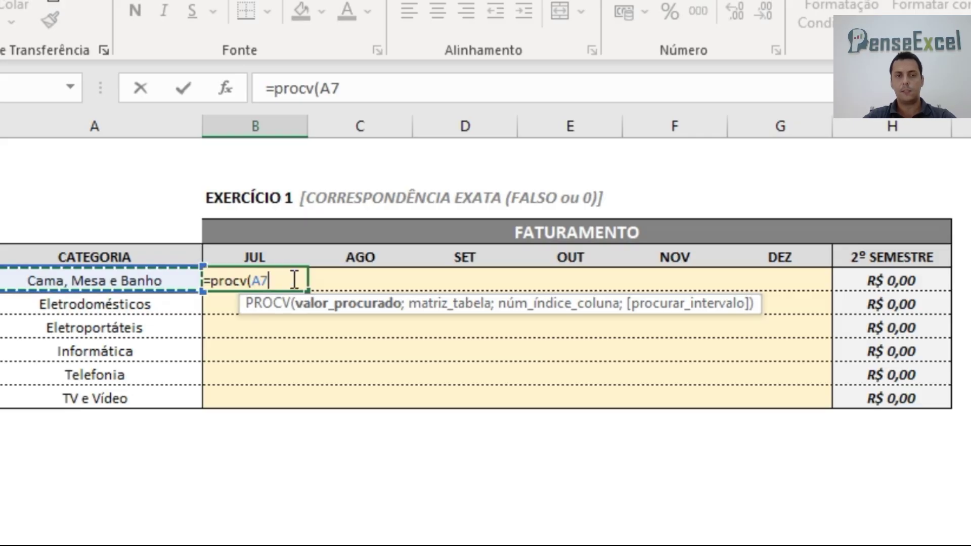
# Lock only the column of the lookup value as $A7 and continue to the table array argument
pyautogui.click(255, 281)
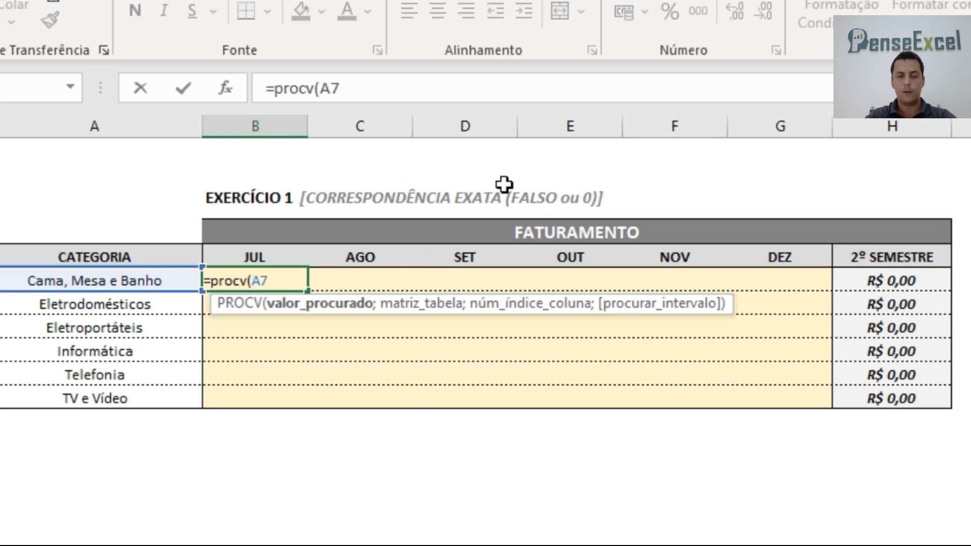
pyautogui.write('$')
pyautogui.press('BackSpace')
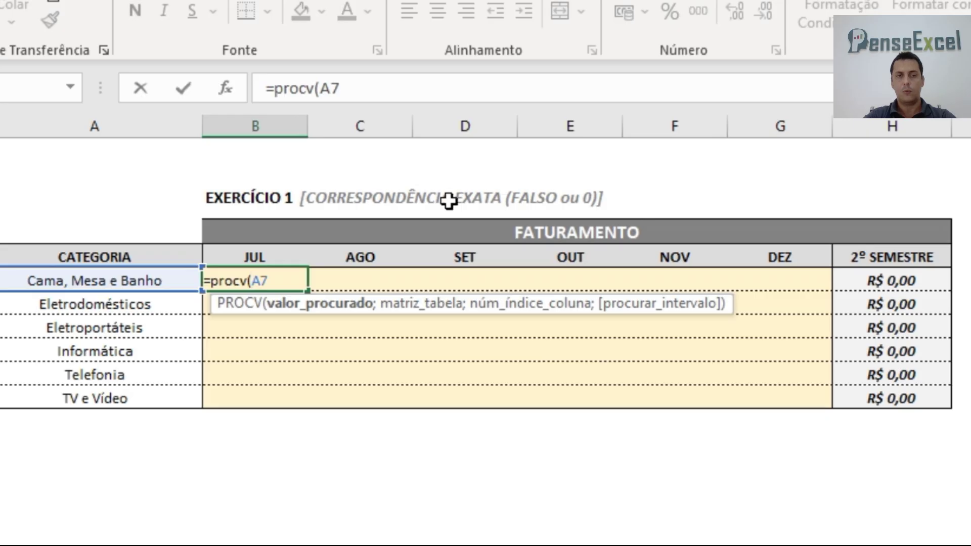
pyautogui.press('F4')
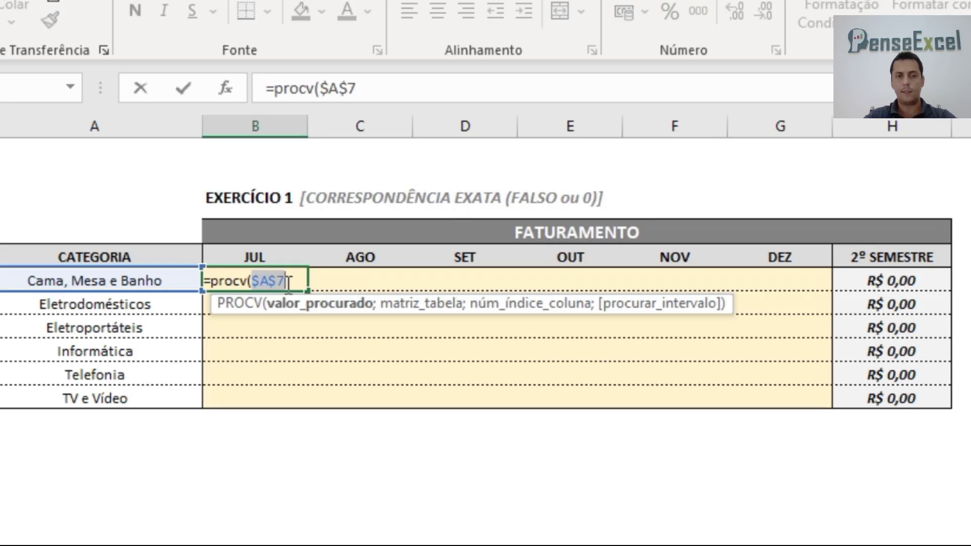
pyautogui.press('F4')
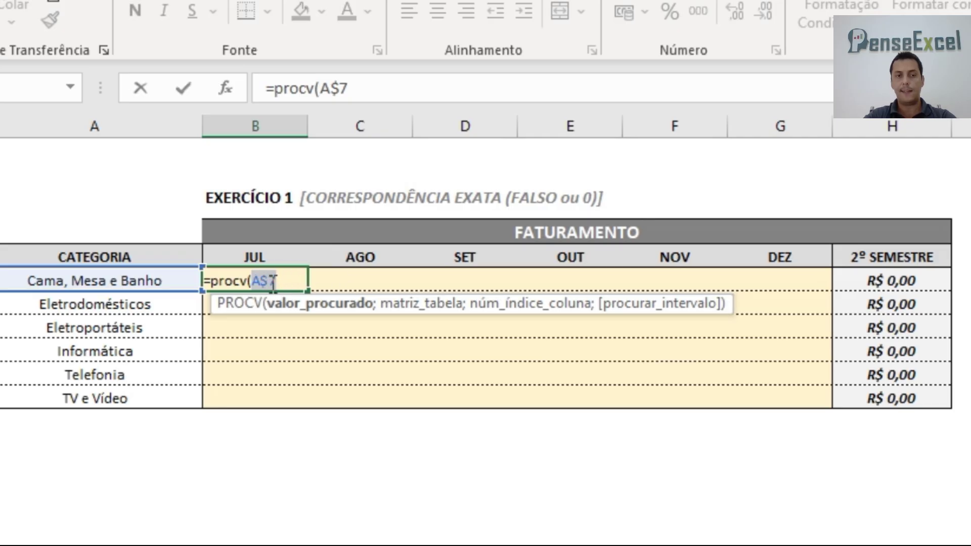
pyautogui.press('F4')
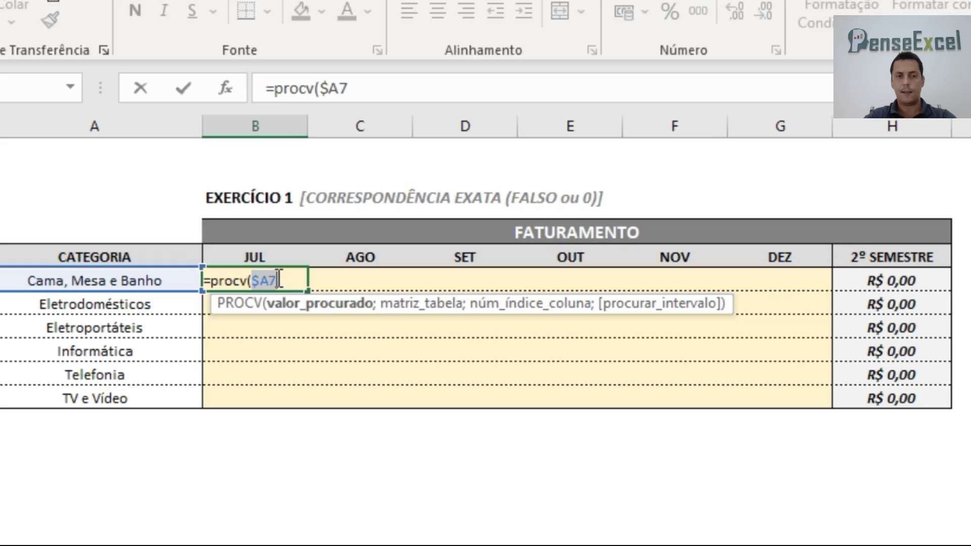
pyautogui.click(285, 278)
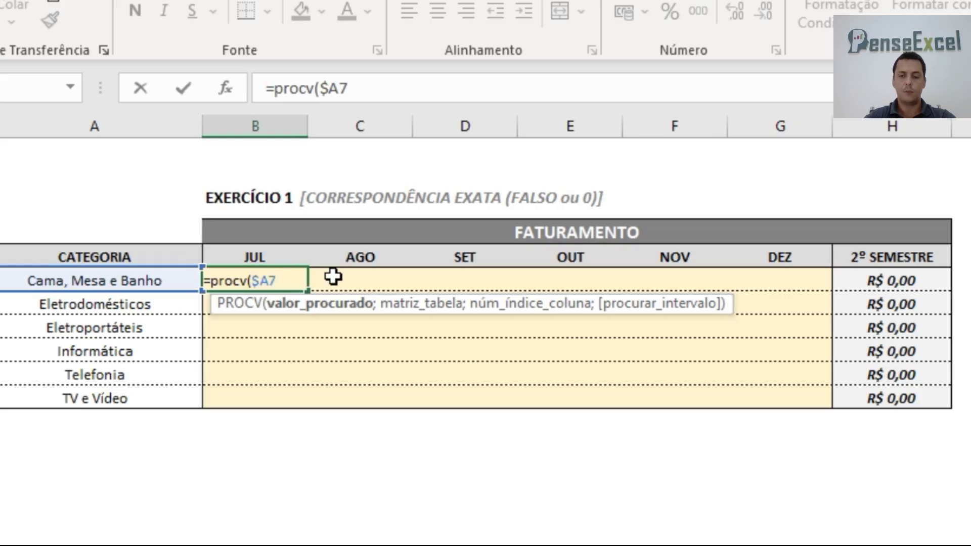
pyautogui.write(';')
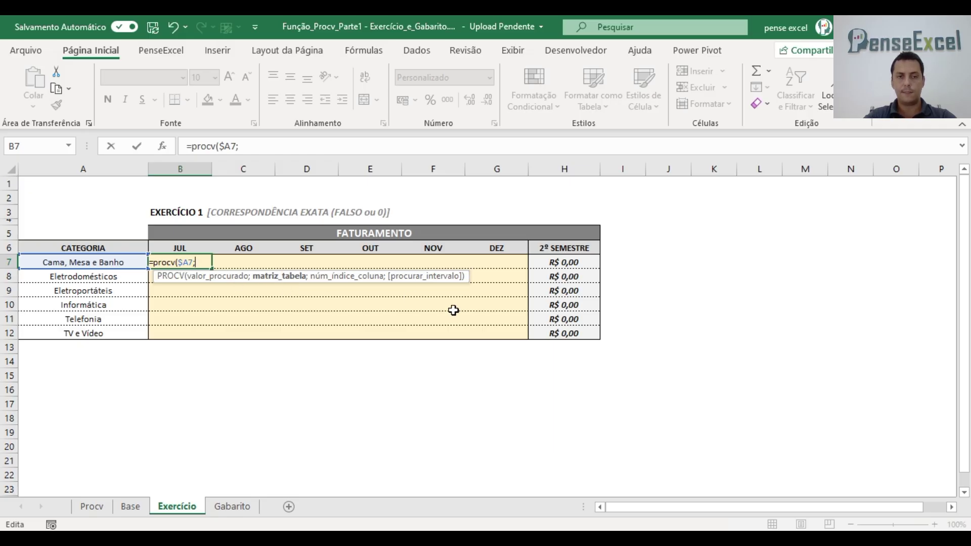
# Set the table array to columns A through N of the Base sheet as the absolute reference Base!$A:$N
pyautogui.click(130, 506)
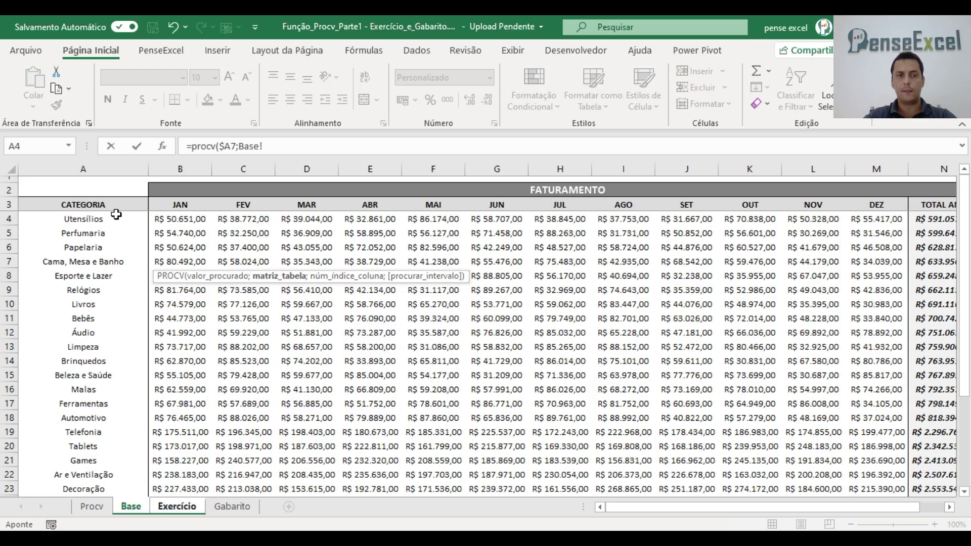
pyautogui.click(111, 168)
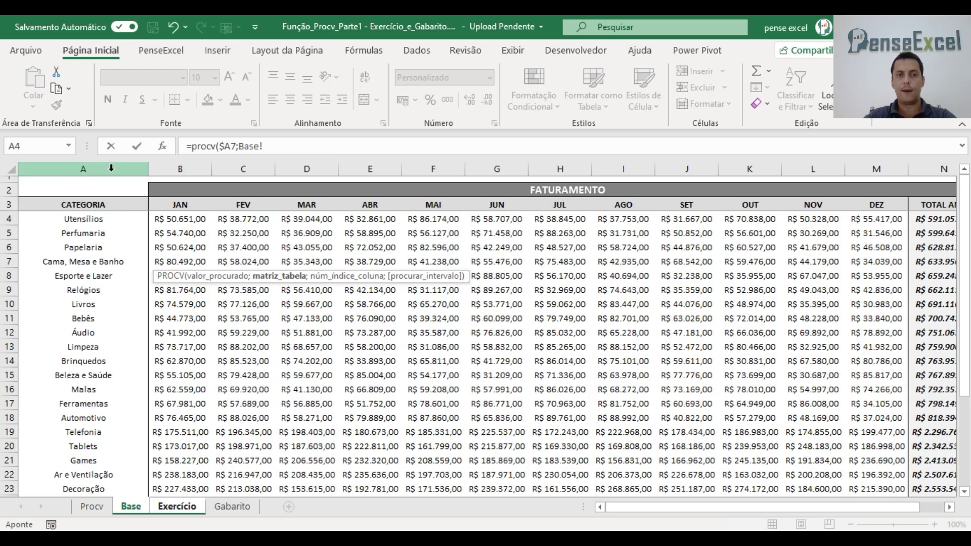
pyautogui.click(112, 167)
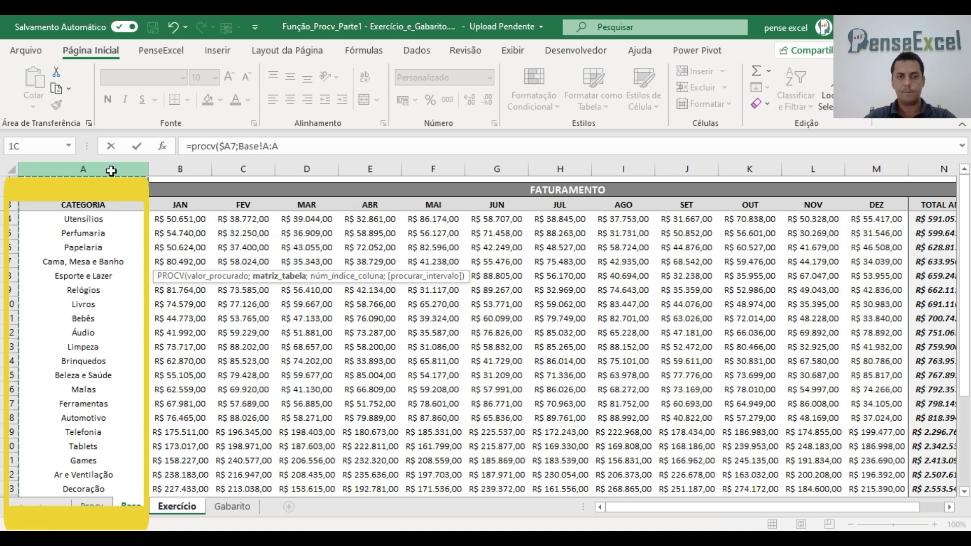
pyautogui.moveTo(111, 170); pyautogui.dragTo(578, 162)
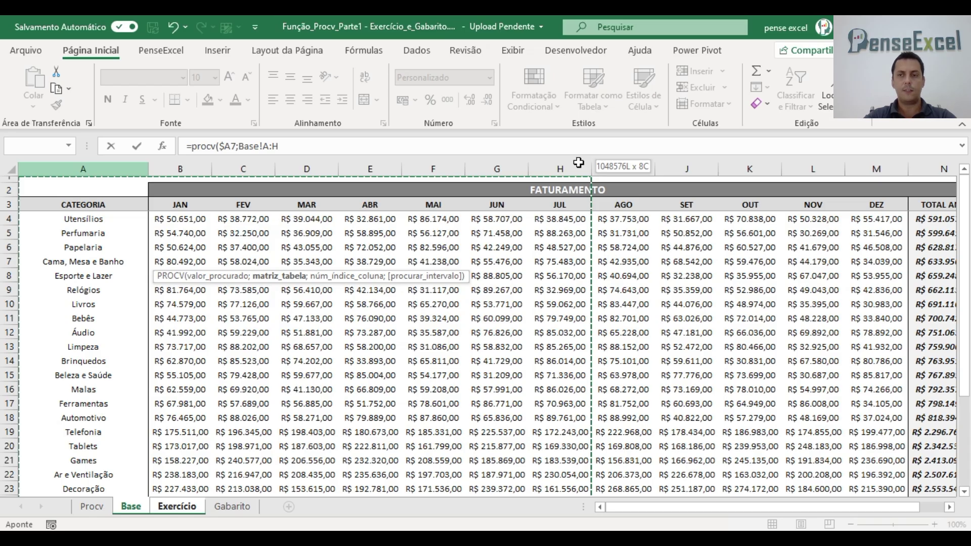
pyautogui.moveTo(579, 162); pyautogui.dragTo(919, 168)
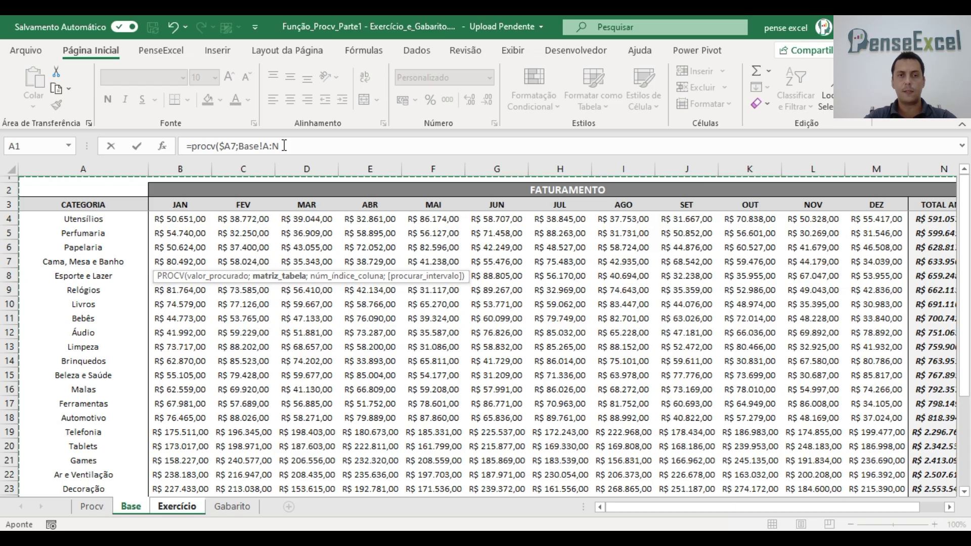
pyautogui.press('F4')
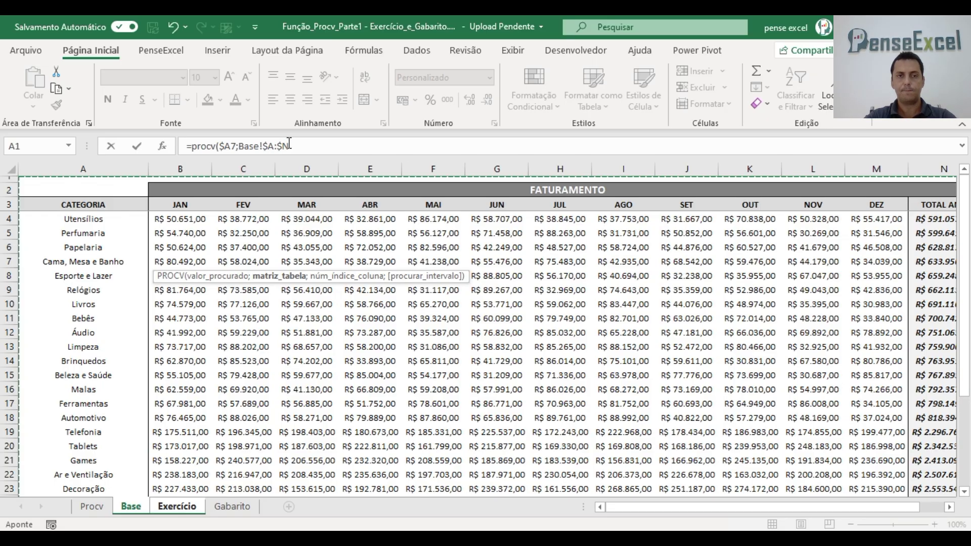
# Set the column index argument to 8 for July and continue to the range lookup argument
pyautogui.click(416, 153)
pyautogui.write(';')
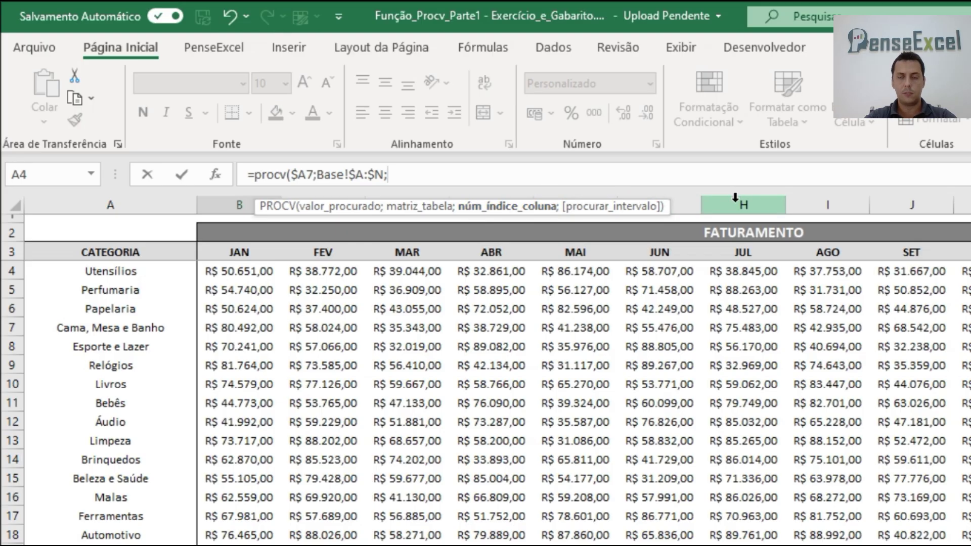
pyautogui.write('8')
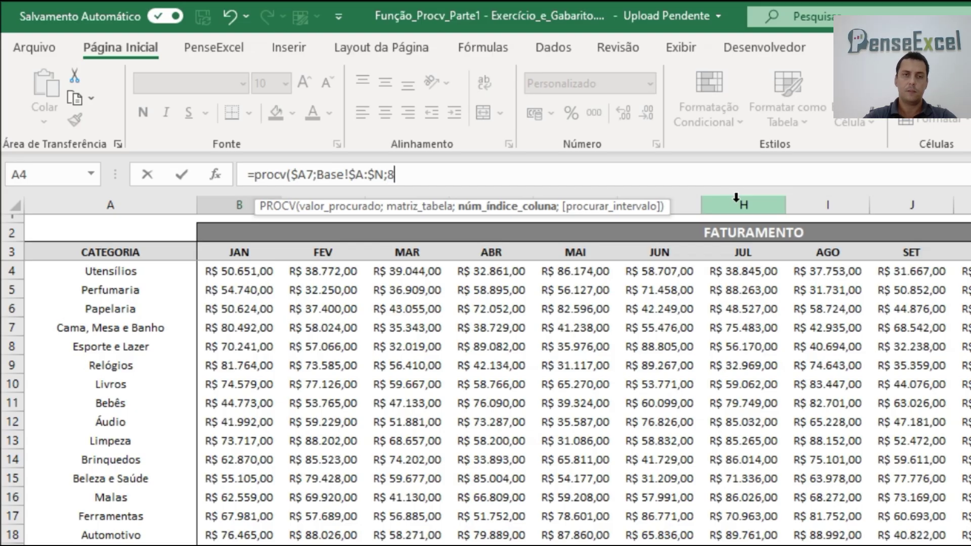
pyautogui.write(';')
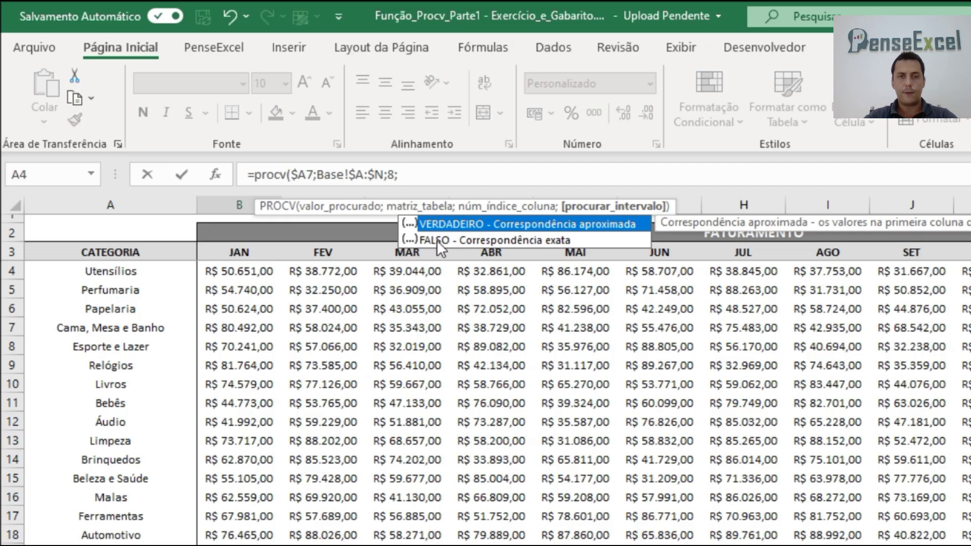
pyautogui.doubleClick(470, 240)
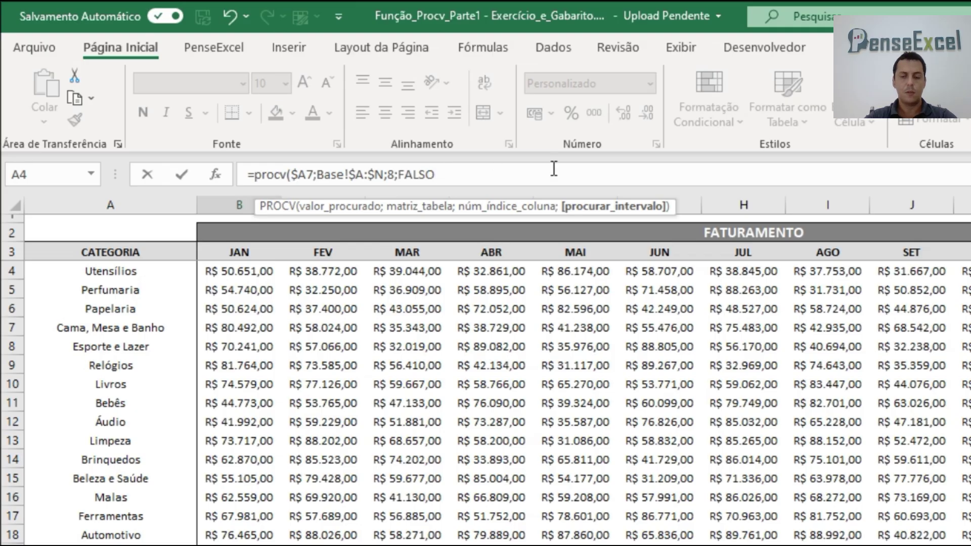
pyautogui.press('BackSpace')
pyautogui.press('BackSpace')
pyautogui.press('BackSpace')
pyautogui.press('BackSpace')
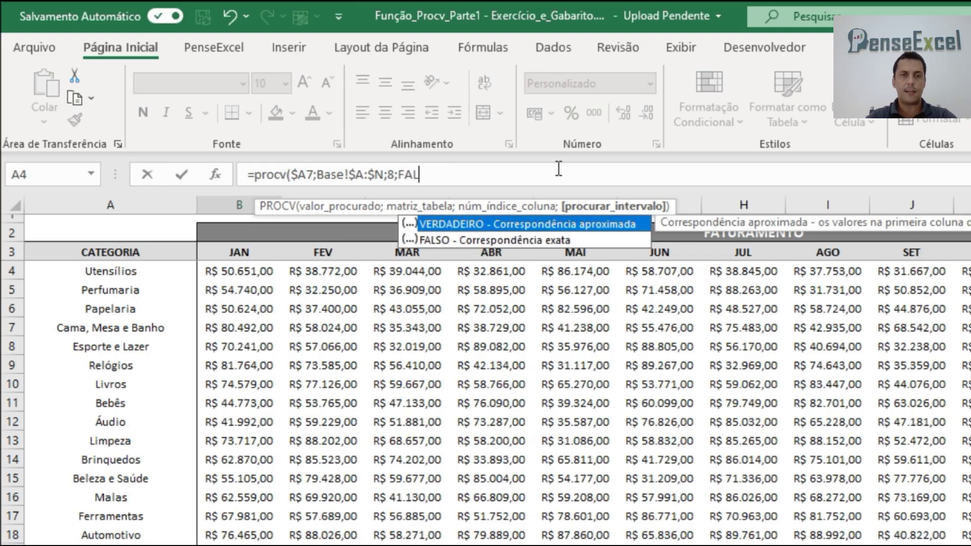
pyautogui.press('BackSpace')
# Set the range lookup argument to 0 for an exact match, then close and enter the formula in B7
pyautogui.write('0')
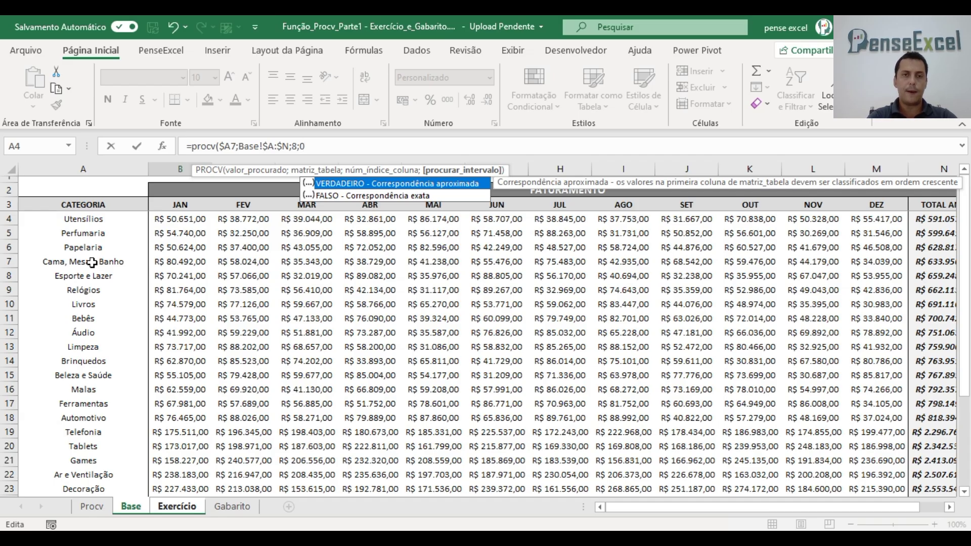
pyautogui.write(')')
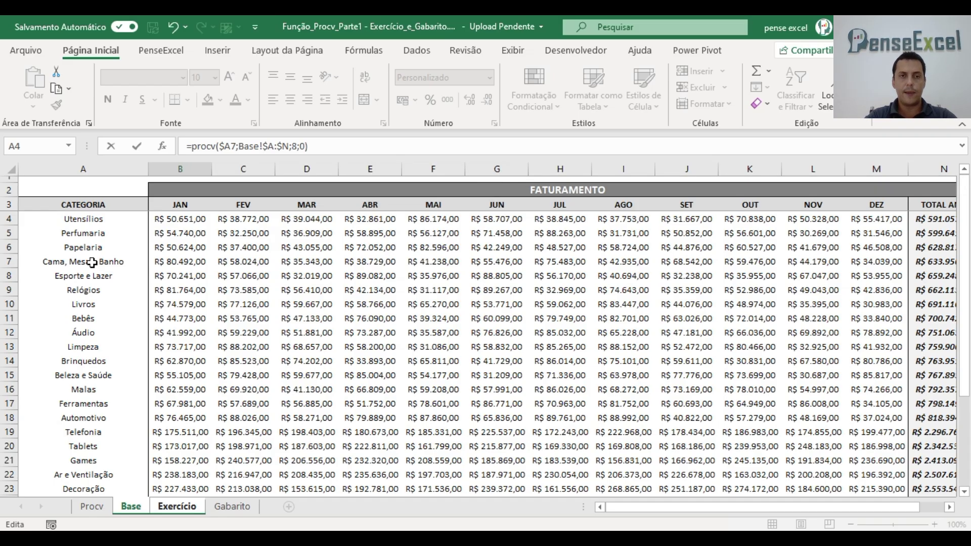
pyautogui.hotkey('ctrl', 'Return')
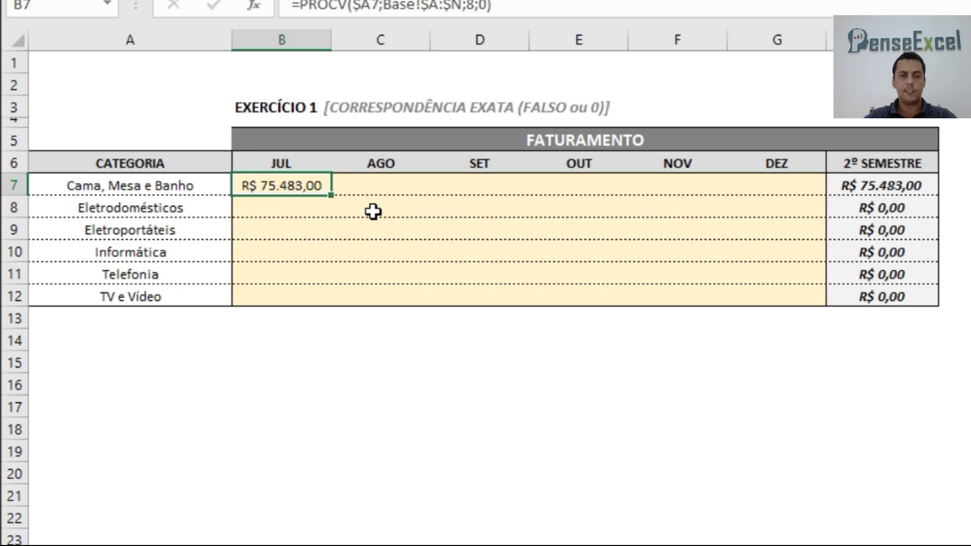
# Locate the July revenue of Cama, Mesa e Banho on the Base sheet to check the result in B7
pyautogui.click(235, 545)
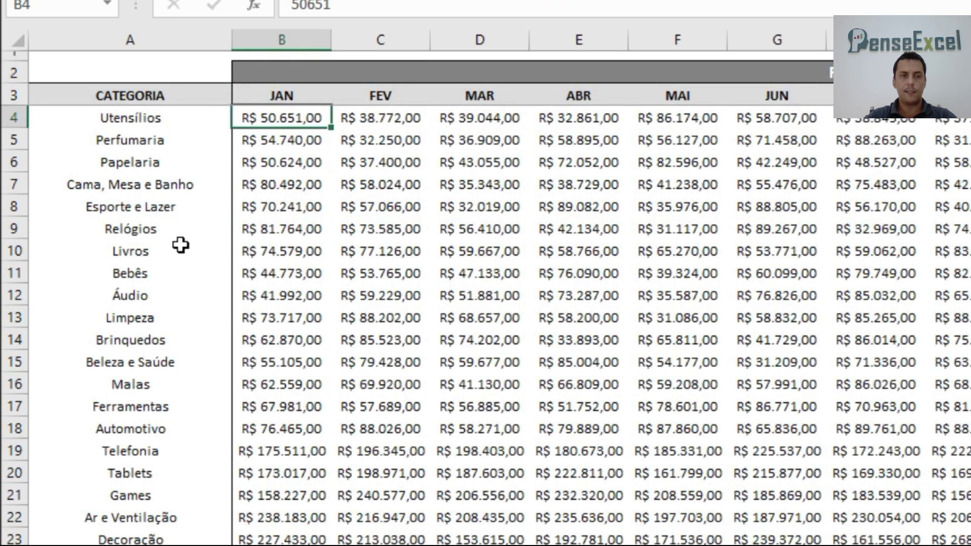
pyautogui.click(174, 184)
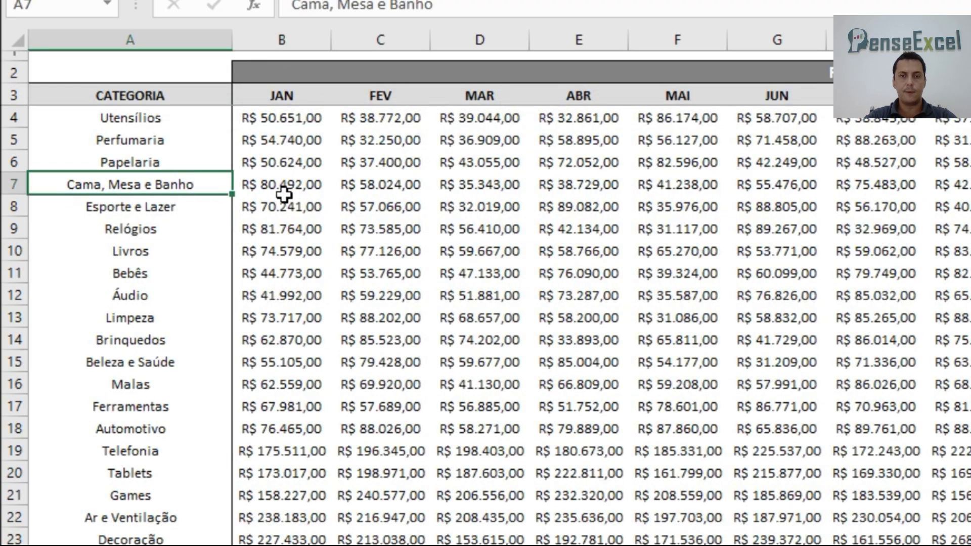
pyautogui.click(861, 186)
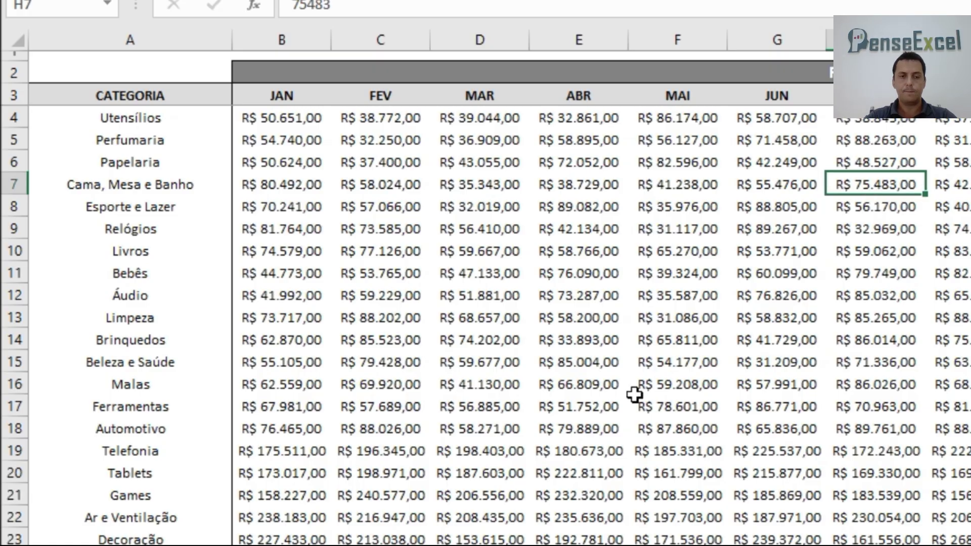
# Read the second instruction of Exercise 1 on the Procv sheet
pyautogui.click(343, 540)
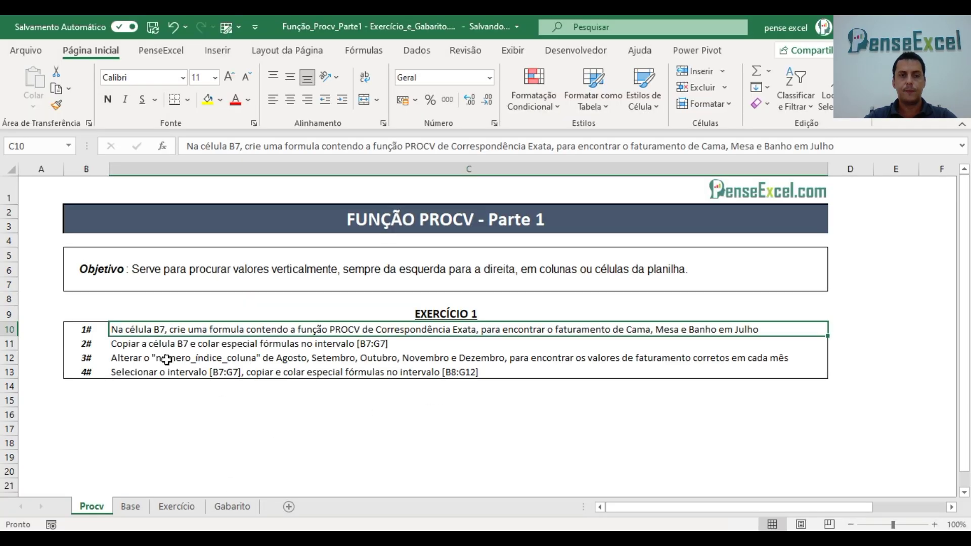
pyautogui.click(167, 361)
pyautogui.click(182, 342)
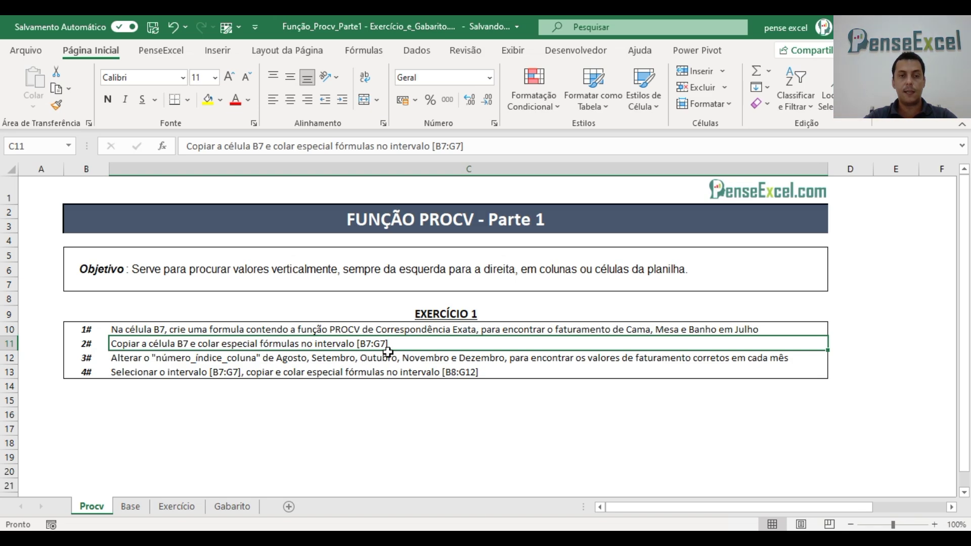
# Copy cell B7 of the Exercício sheet and paste only its formula into B7:G7 with Paste Special
pyautogui.click(177, 506)
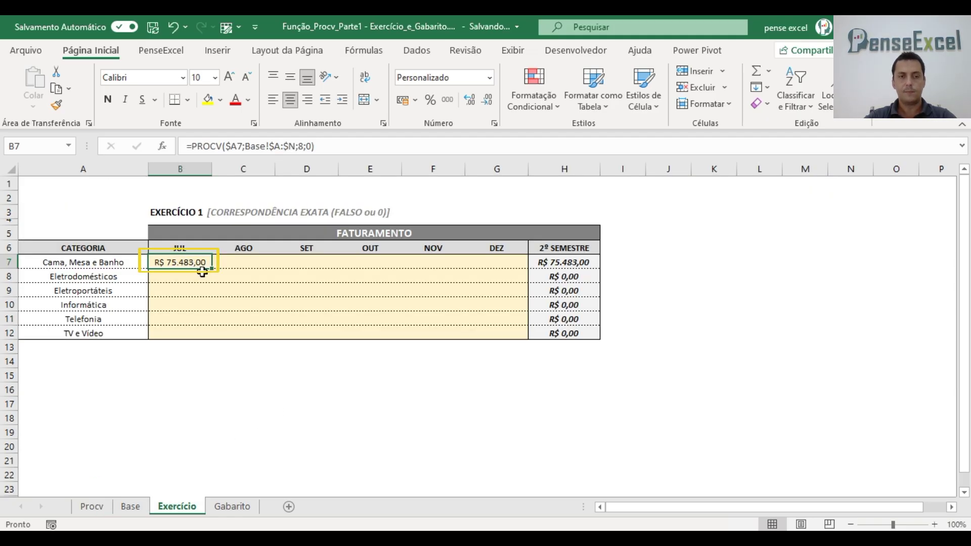
pyautogui.hotkey('ctrl', 'c')
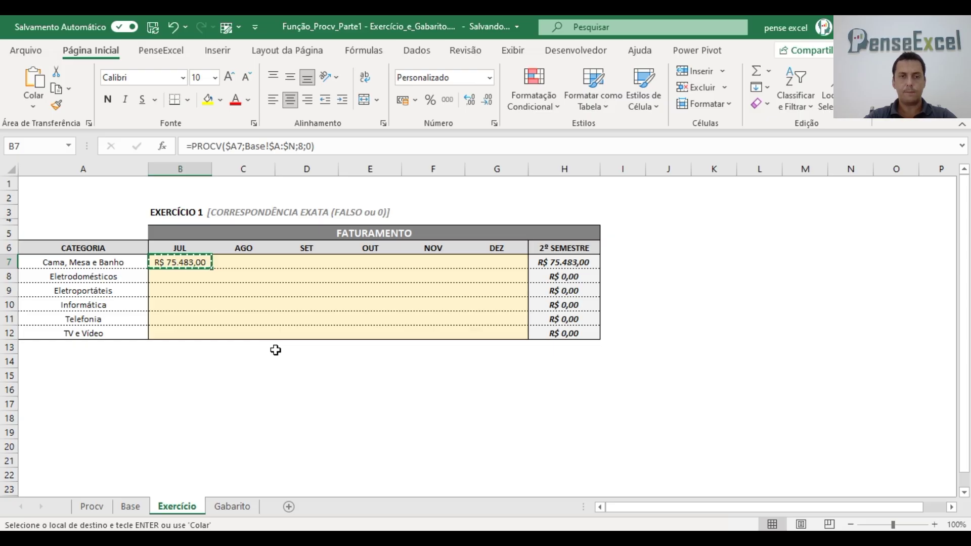
pyautogui.moveTo(218, 262); pyautogui.dragTo(457, 260)
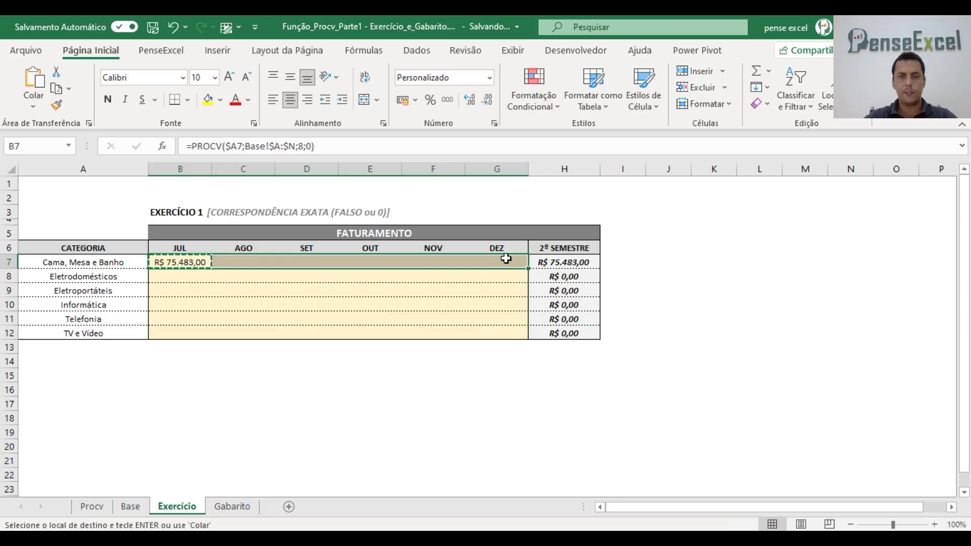
pyautogui.rightClick(329, 261)
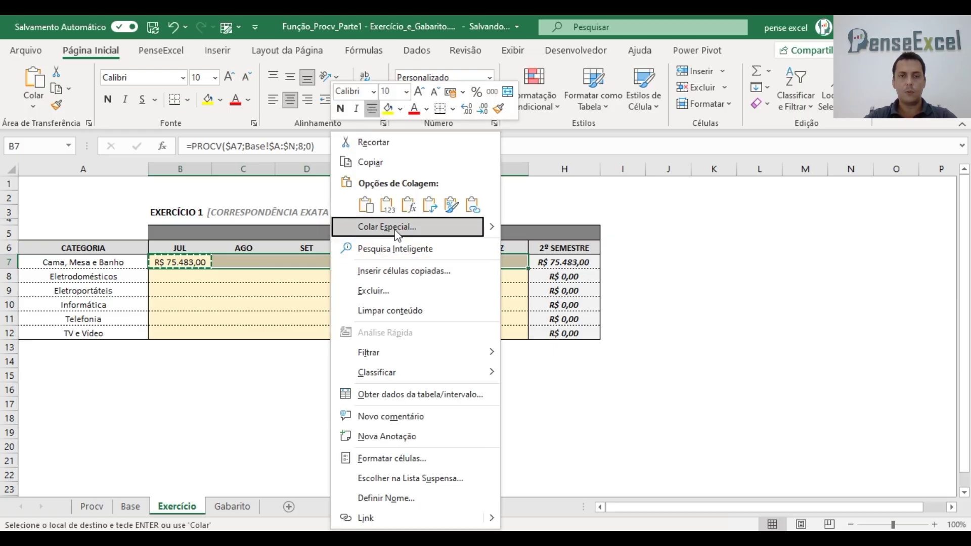
pyautogui.click(384, 165)
pyautogui.click(250, 163)
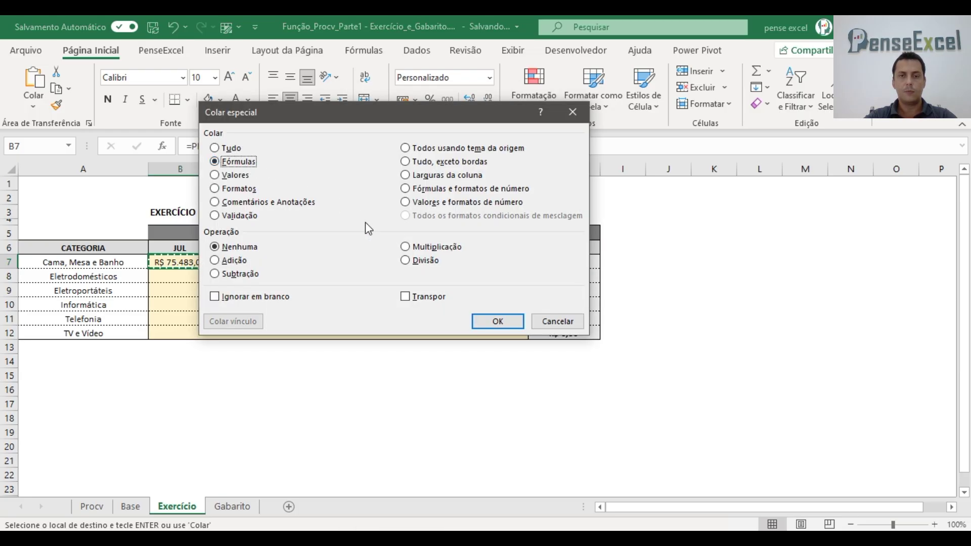
pyautogui.click(496, 321)
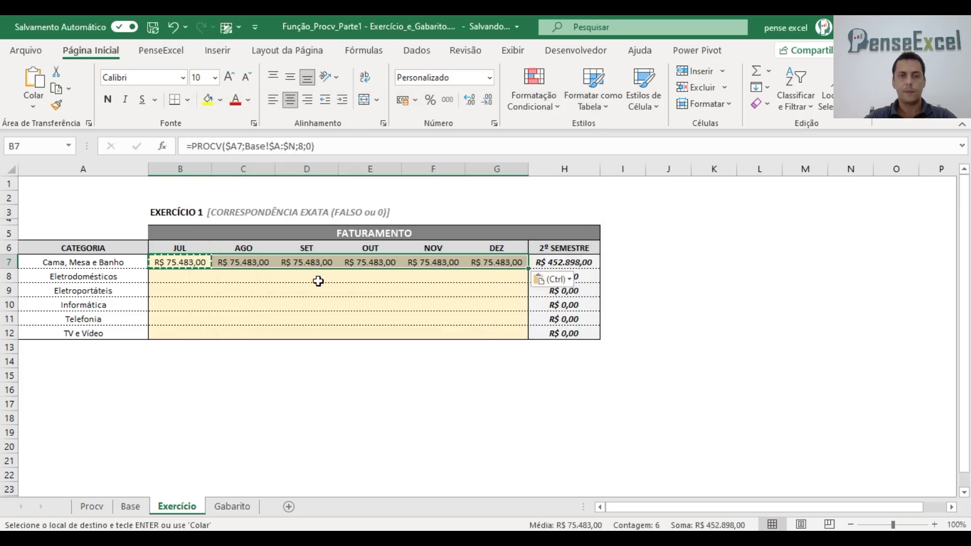
# Examine the pasted PROCV formulas for August through December in row 7
pyautogui.click(235, 260)
pyautogui.click(309, 255)
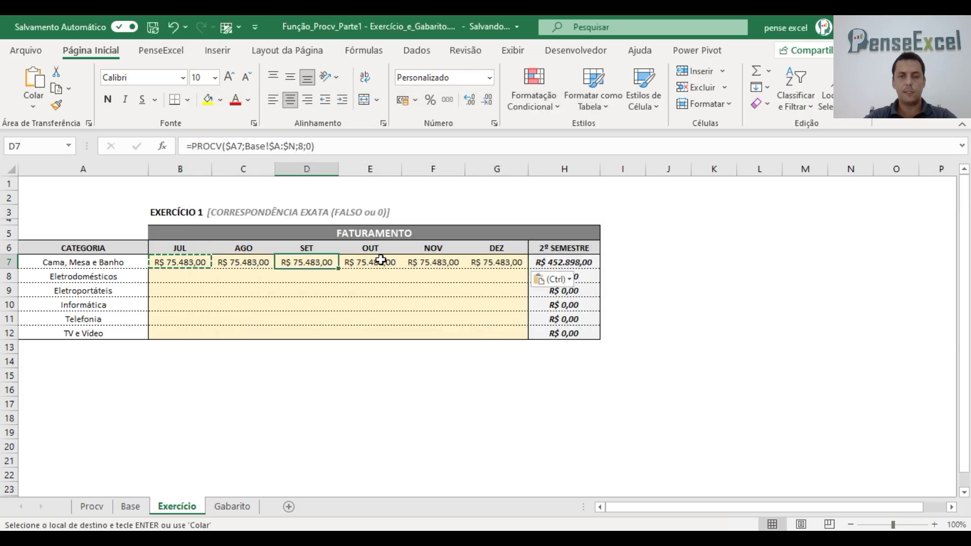
pyautogui.click(380, 257)
pyautogui.click(433, 256)
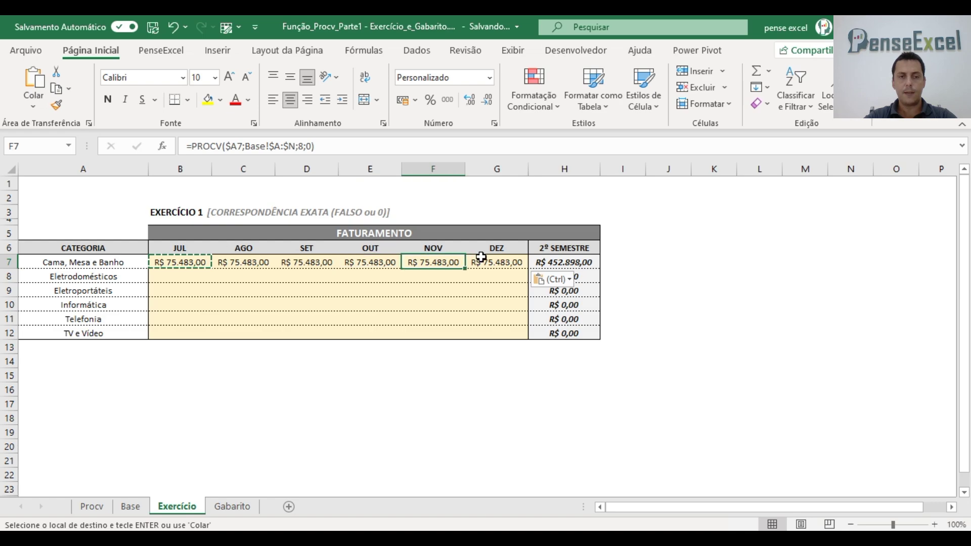
pyautogui.click(480, 257)
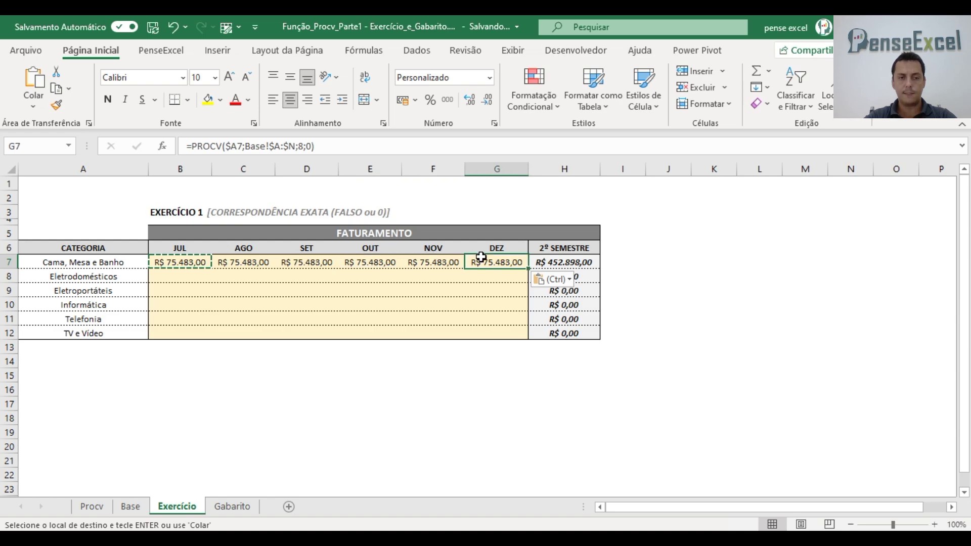
# Check the July to December revenues of Cama, Mesa e Banho on the Base sheet against the pasted results
pyautogui.click(134, 509)
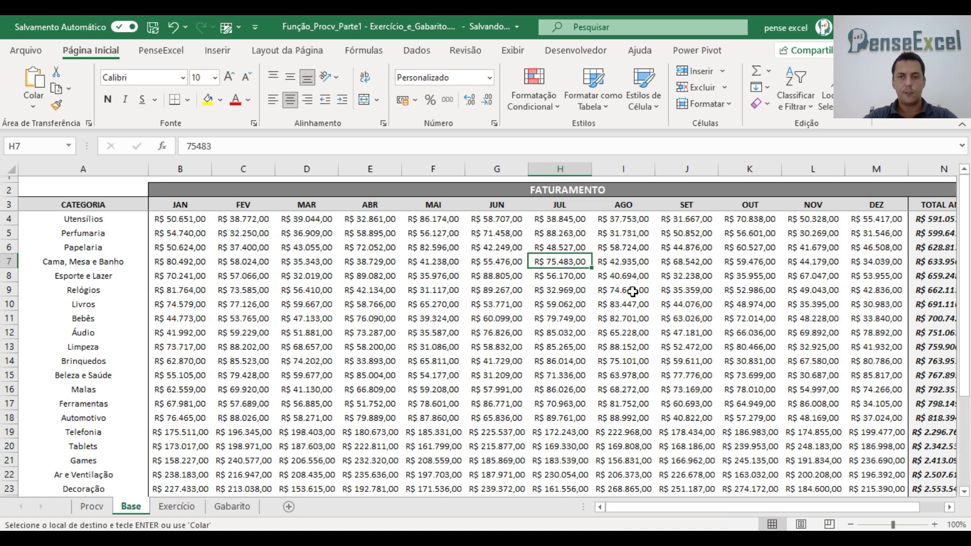
pyautogui.click(641, 259)
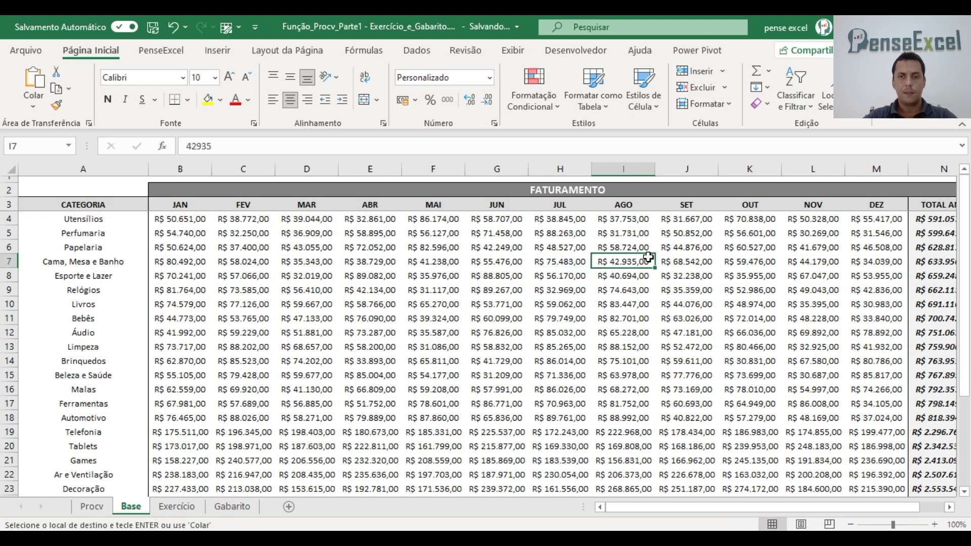
pyautogui.click(693, 258)
pyautogui.click(753, 263)
pyautogui.click(808, 266)
pyautogui.click(865, 264)
pyautogui.click(577, 266)
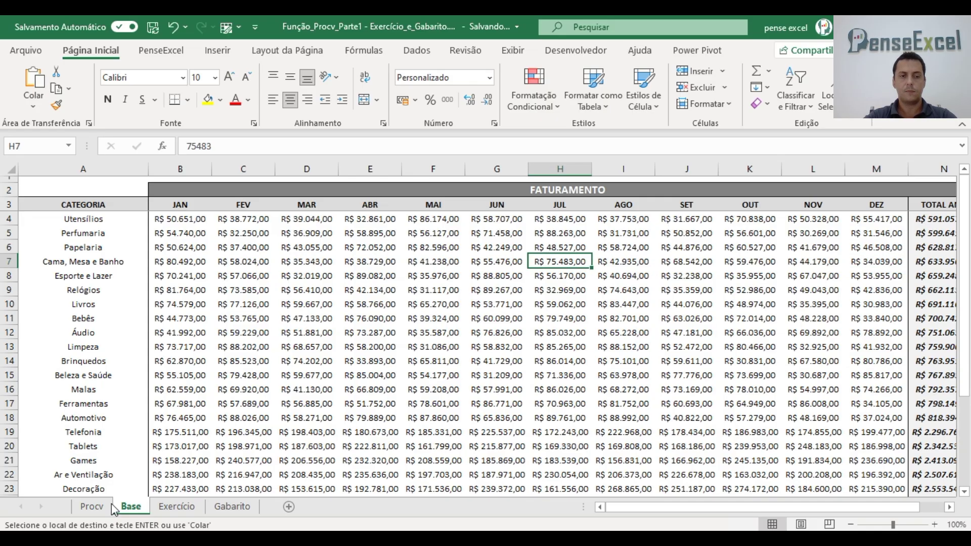
# Following the third instruction on the Procv sheet, set the column index to 9 in August's C7 and 10 in September's D7 on Exercício
pyautogui.click(96, 509)
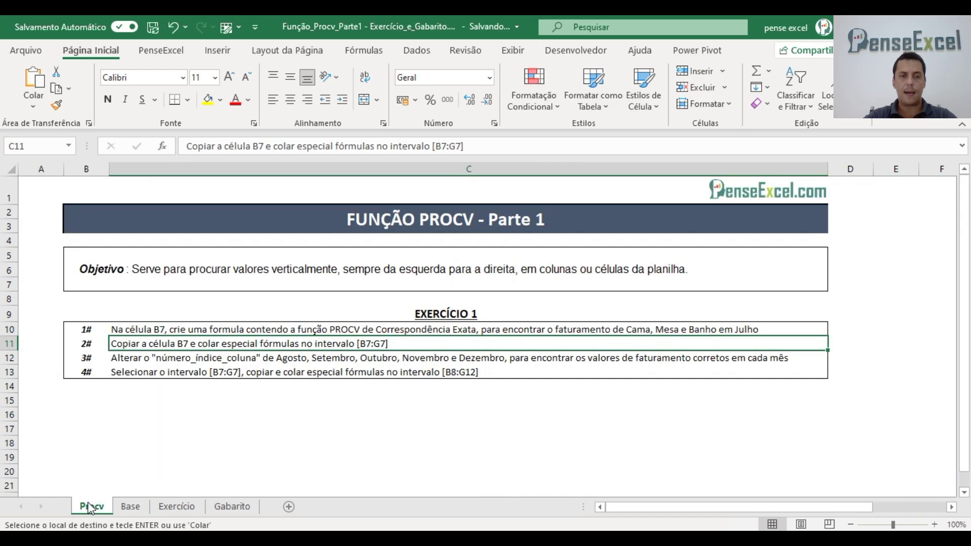
pyautogui.click(173, 358)
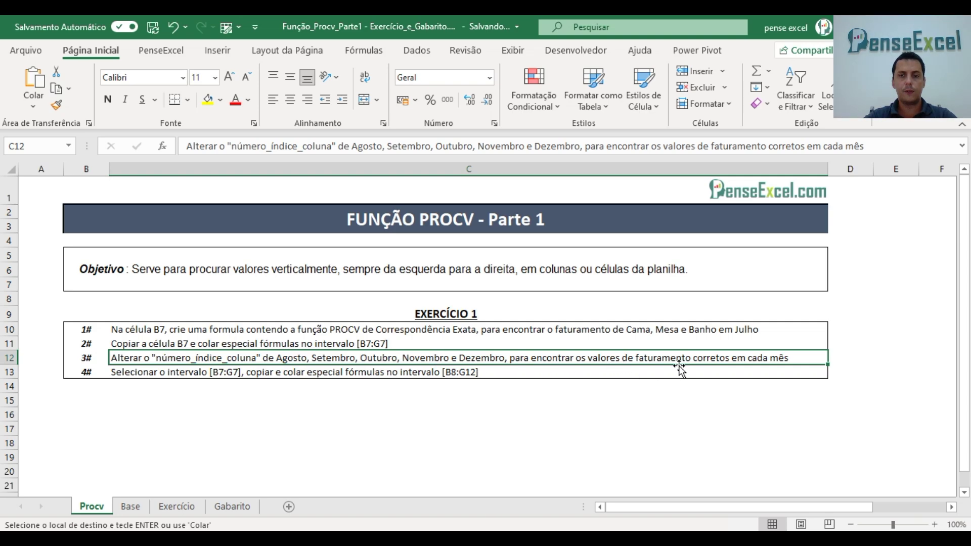
pyautogui.click(176, 506)
pyautogui.click(304, 146)
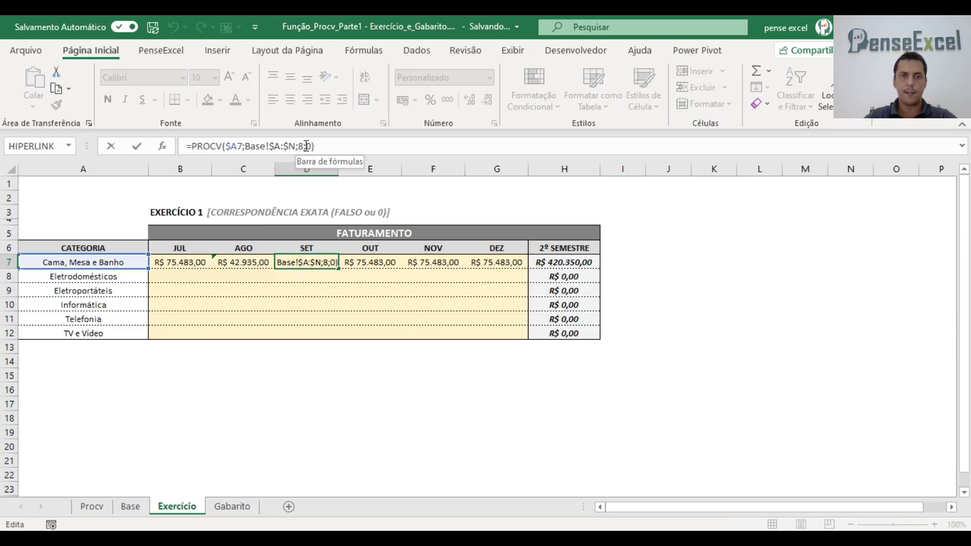
pyautogui.press('BackSpace')
pyautogui.write('10')
pyautogui.press('Tab')
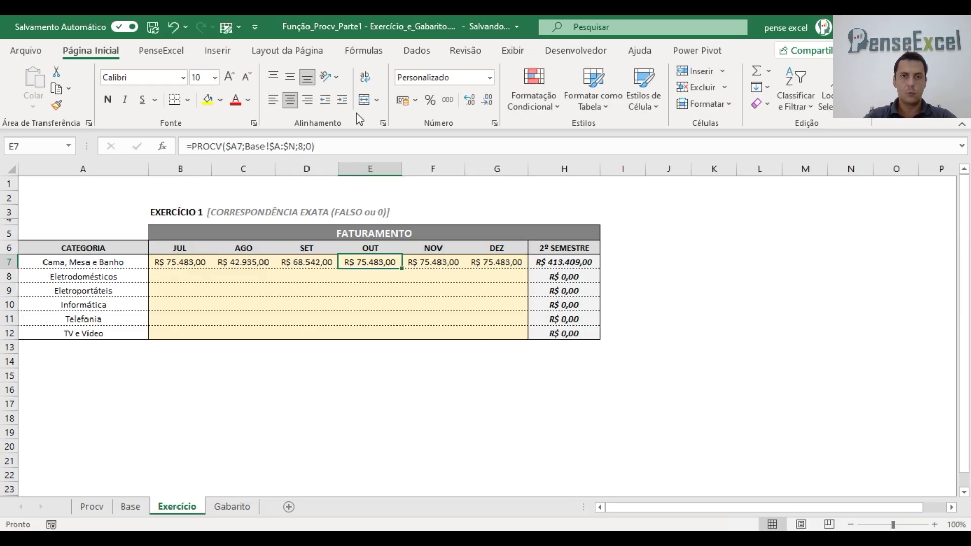
# Set the column index of the row 7 formulas to 11 for October, 12 for November and 13 for December
pyautogui.click(305, 146)
pyautogui.press('BackSpace')
pyautogui.write('9')
pyautogui.press('Tab')
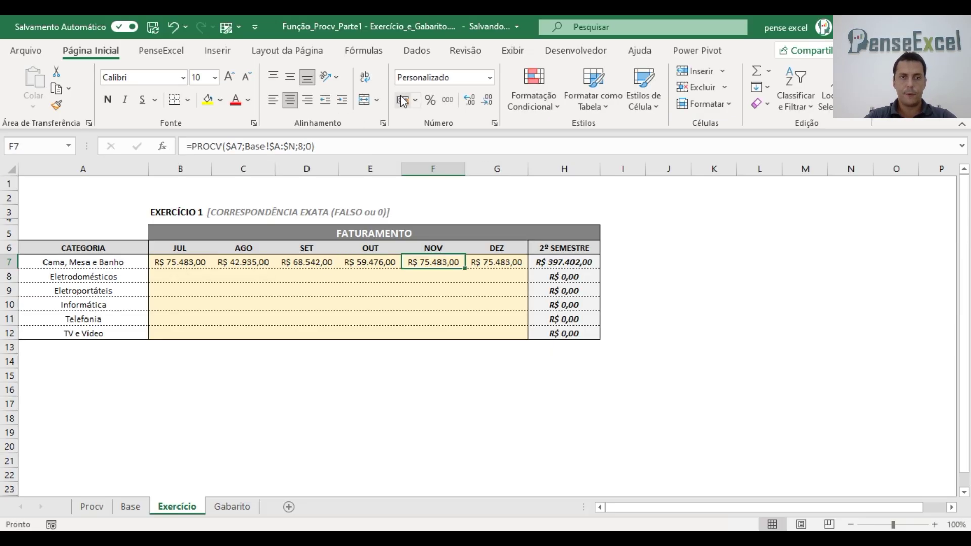
pyautogui.click(304, 146)
pyautogui.press('BackSpace')
pyautogui.write('12')
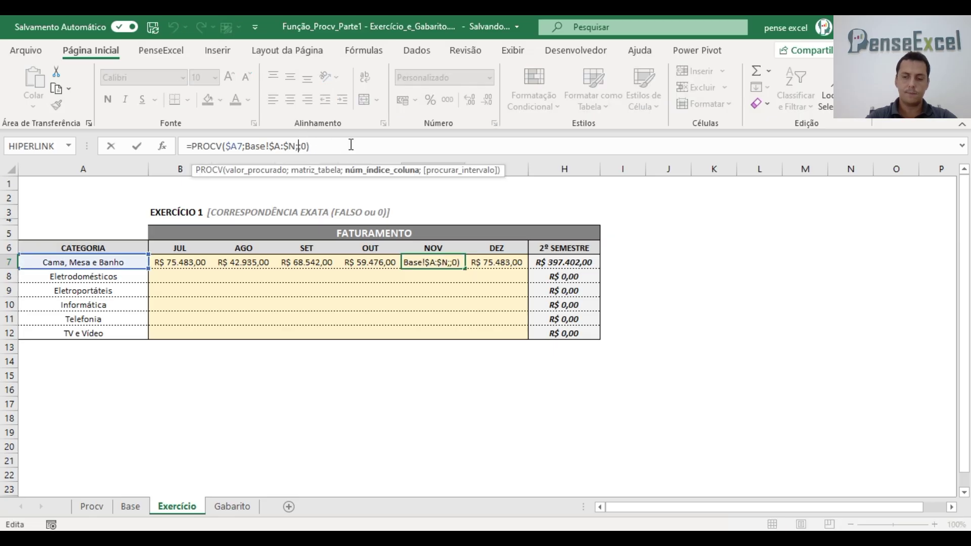
pyautogui.press('Tab')
pyautogui.click(304, 146)
pyautogui.press('BackSpace')
pyautogui.write('13')
pyautogui.press('Return')
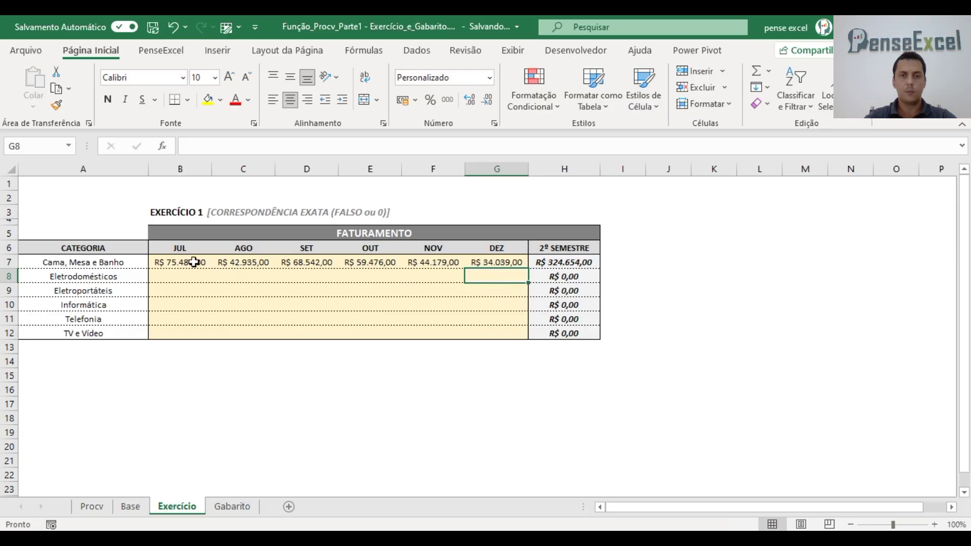
# Review the edited PROCV formulas in C7 through G7 and their column index arguments
pyautogui.click(240, 261)
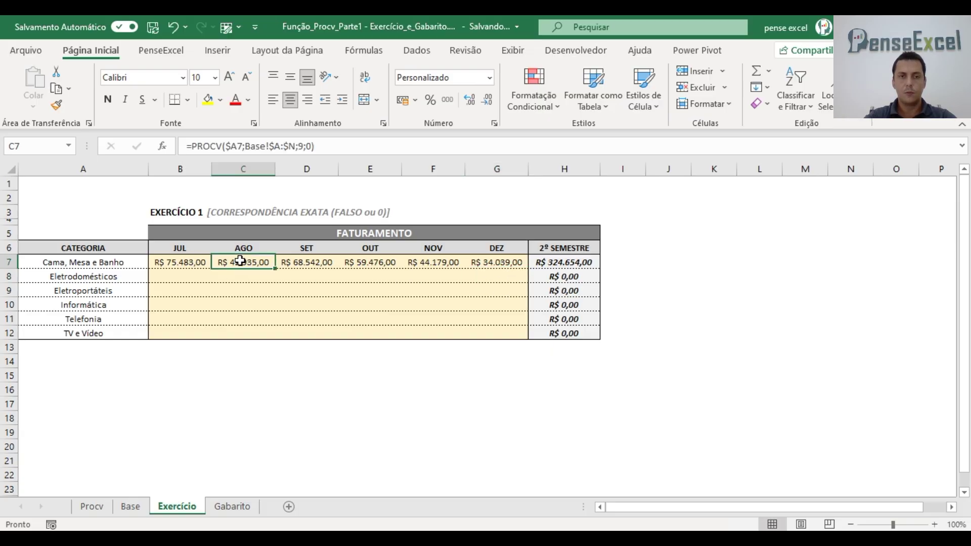
pyautogui.click(318, 258)
pyautogui.click(367, 258)
pyautogui.click(426, 258)
pyautogui.click(493, 260)
# Compare the August, September and December results for Cama, Mesa e Banho on Exercício with their source values on the Base sheet
pyautogui.click(130, 506)
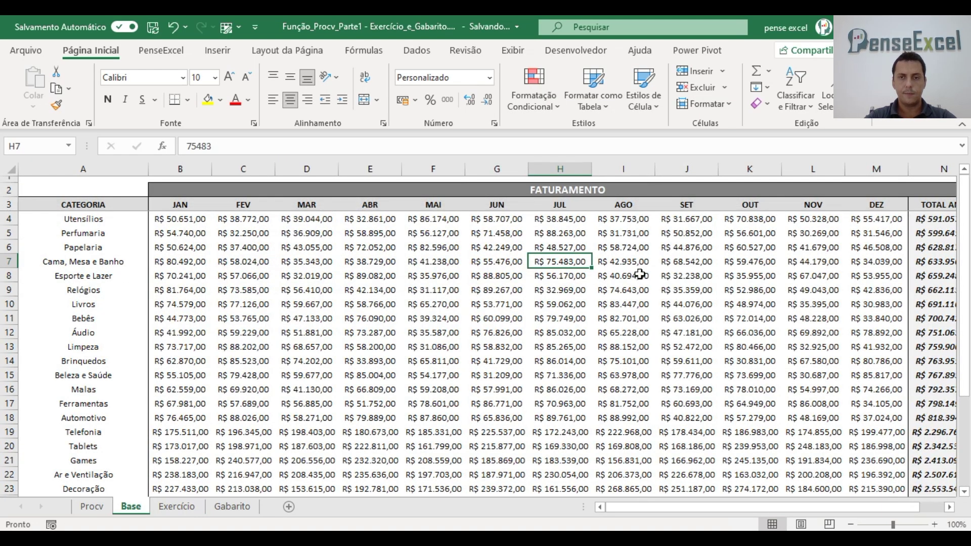
pyautogui.click(640, 264)
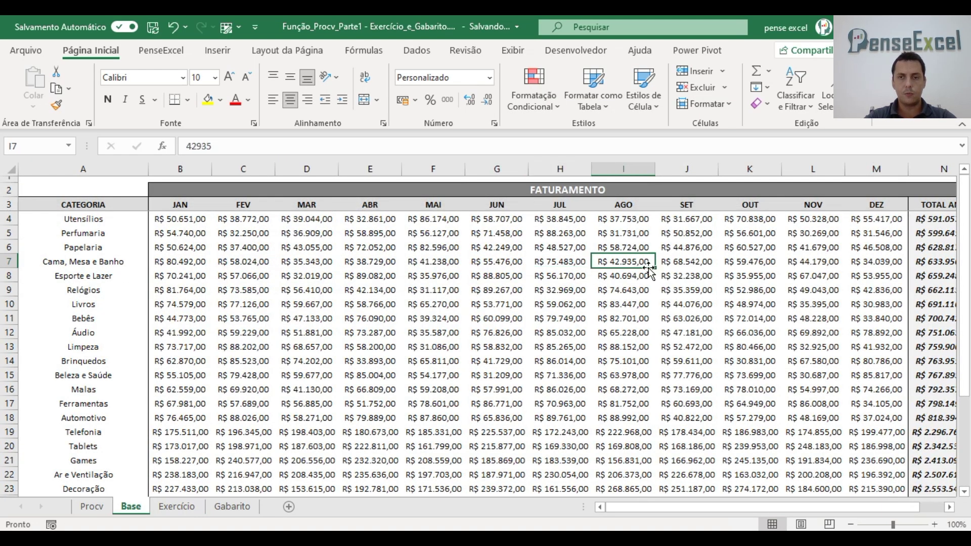
pyautogui.click(697, 267)
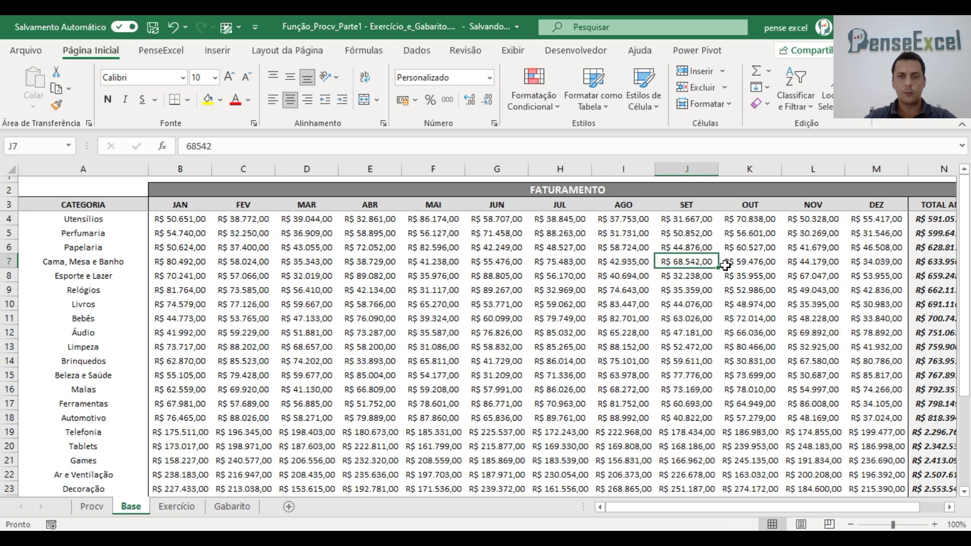
pyautogui.click(178, 508)
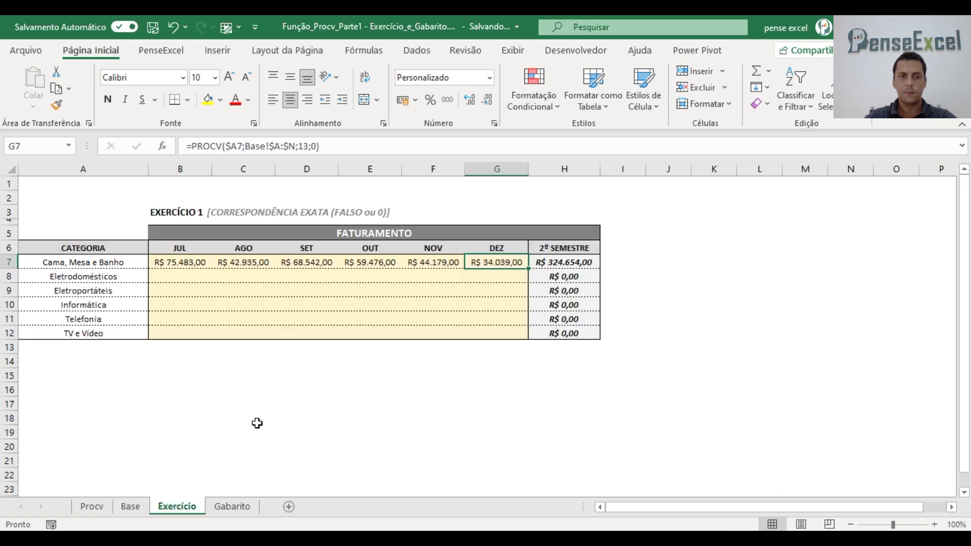
pyautogui.click(256, 264)
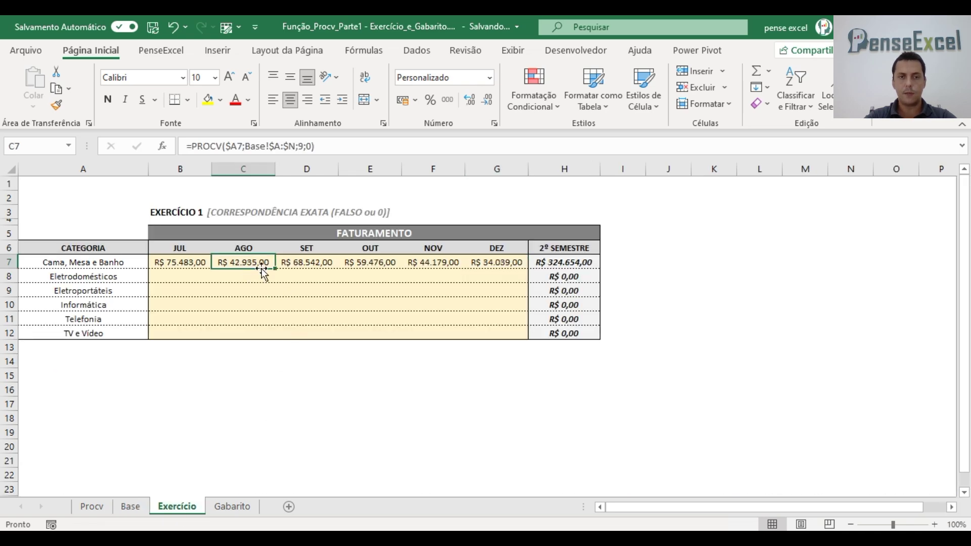
pyautogui.click(326, 264)
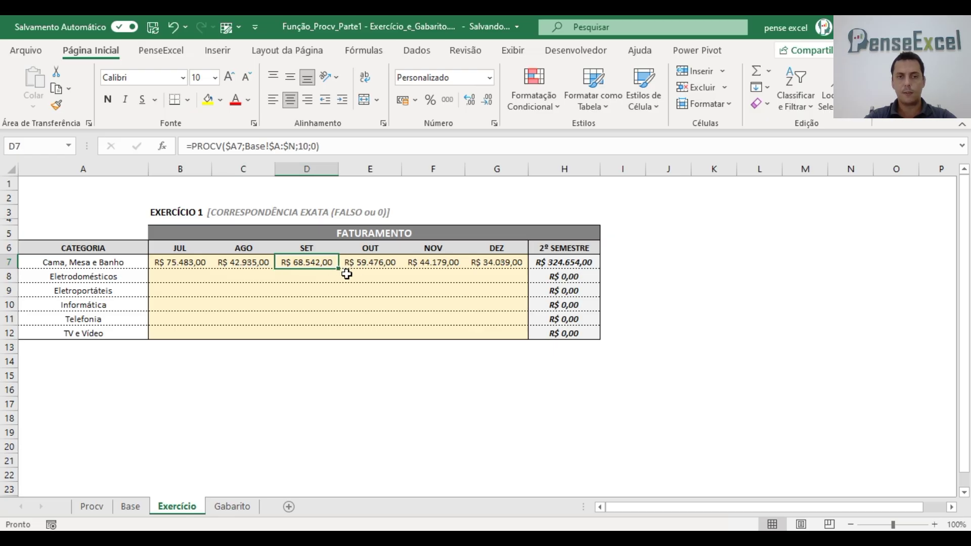
pyautogui.click(489, 264)
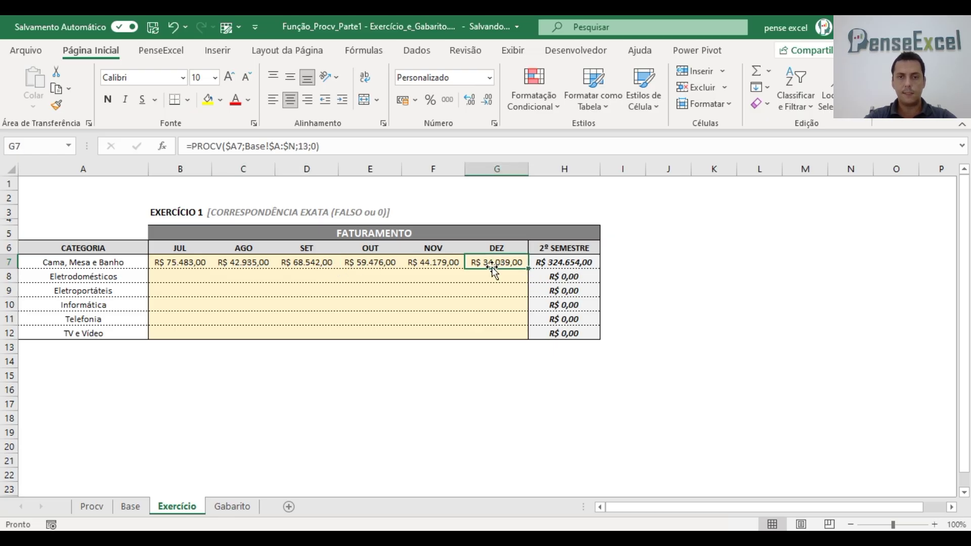
pyautogui.click(130, 506)
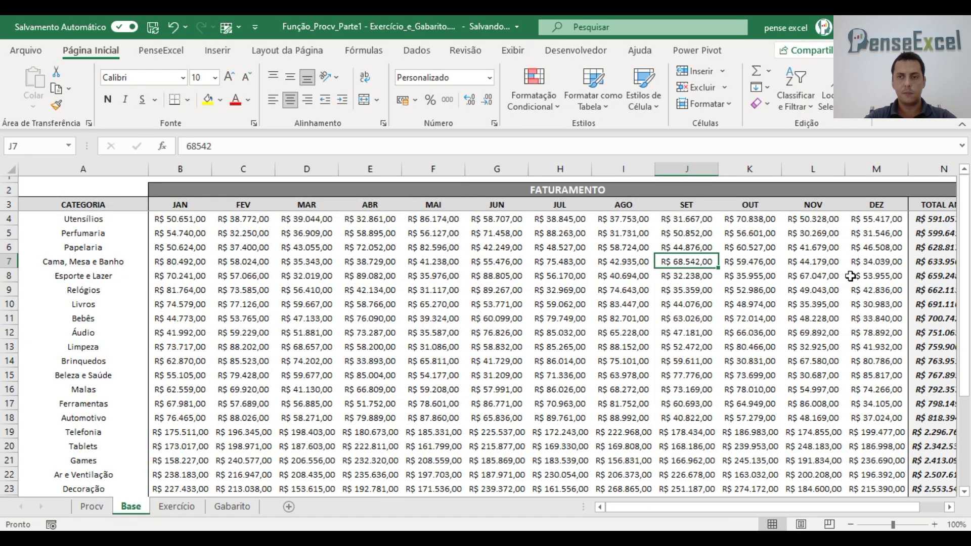
pyautogui.click(867, 266)
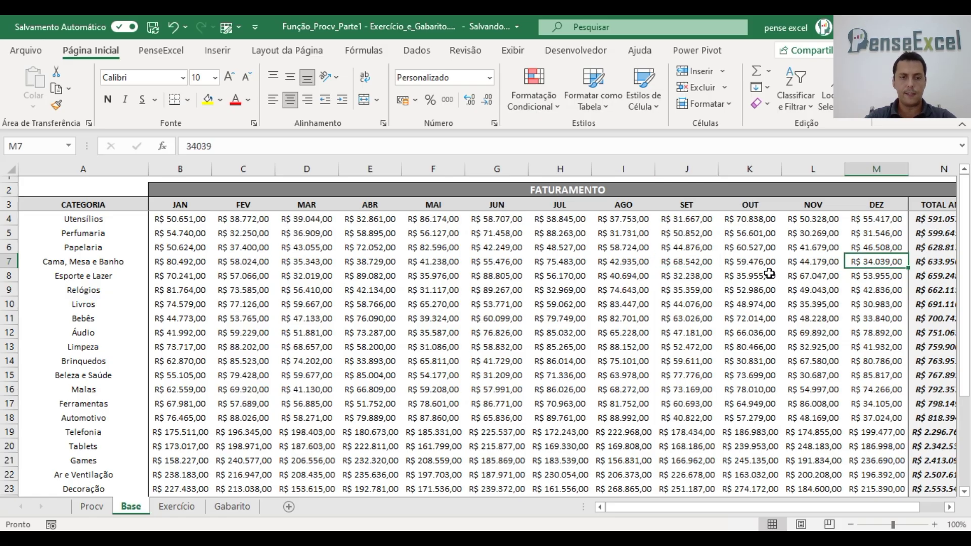
pyautogui.click(175, 506)
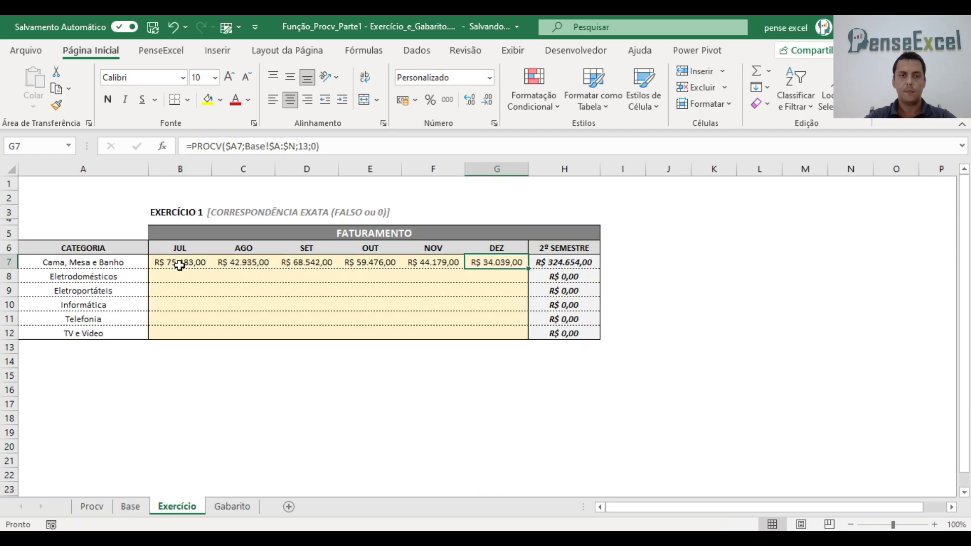
# Following the fourth instruction on the Procv sheet, copy B7:G7 on Exercício and paste only the formulas into B8:G12
pyautogui.click(96, 508)
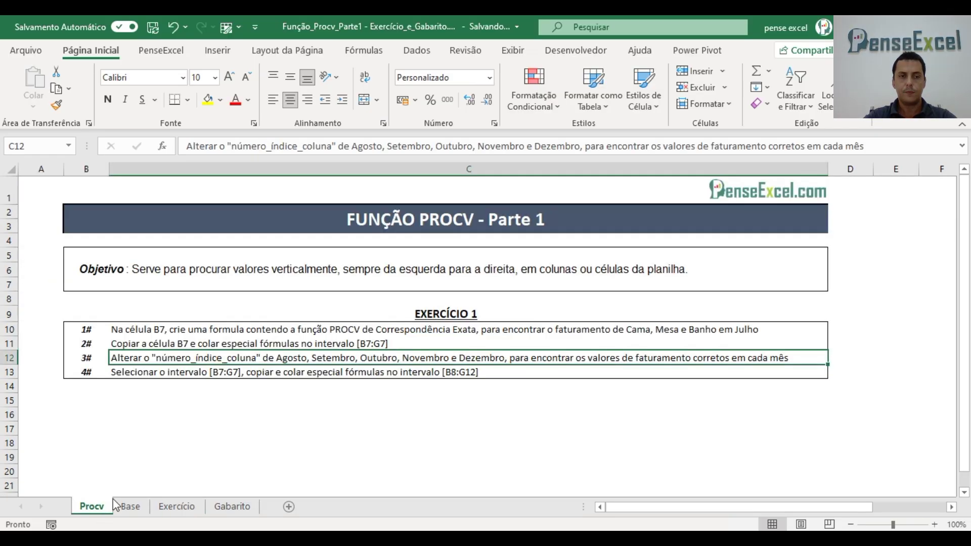
pyautogui.click(180, 372)
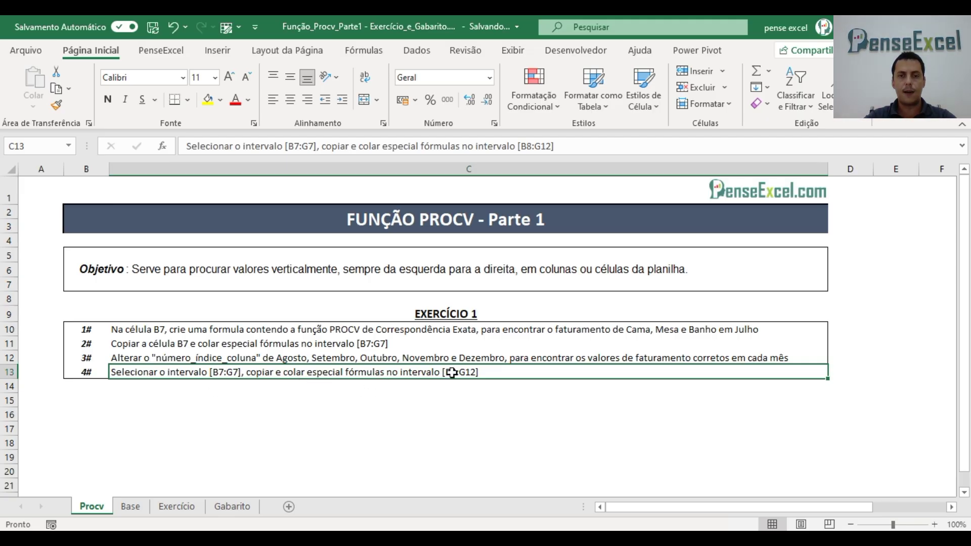
pyautogui.click(177, 506)
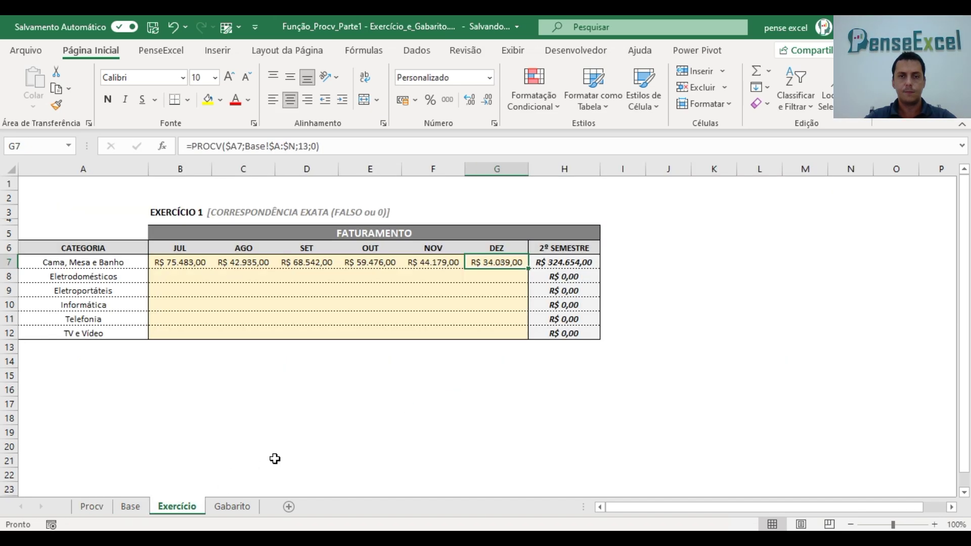
pyautogui.moveTo(171, 262); pyautogui.dragTo(498, 265)
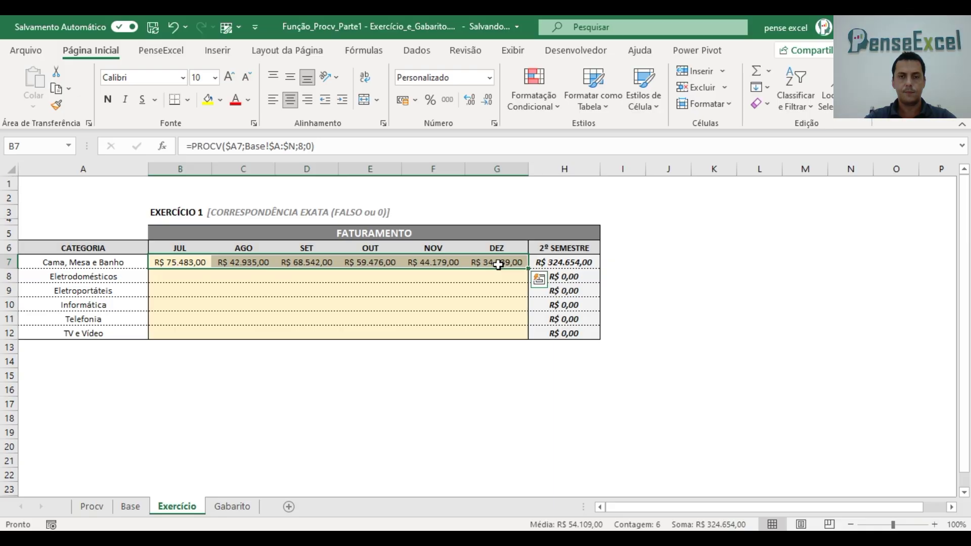
pyautogui.hotkey('ctrl', 'c')
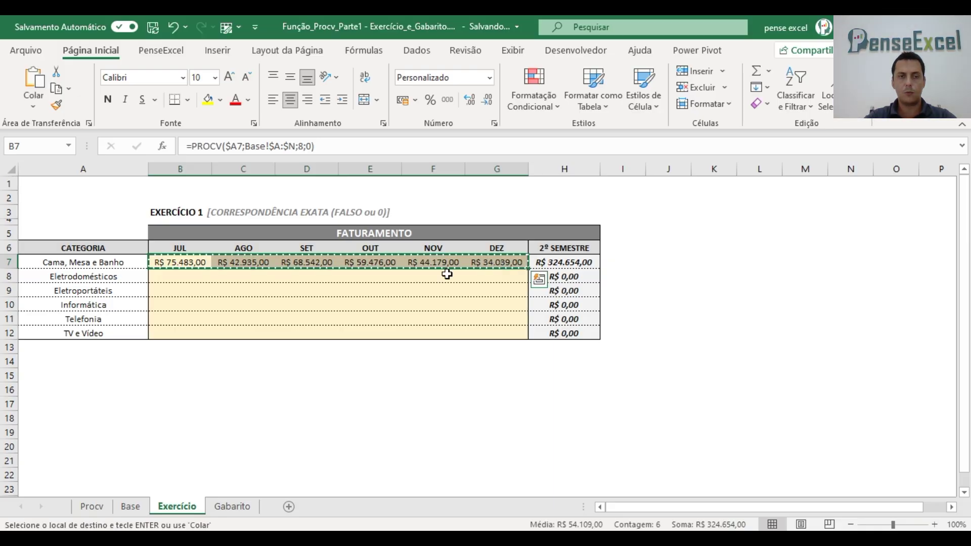
pyautogui.moveTo(184, 276); pyautogui.dragTo(496, 334)
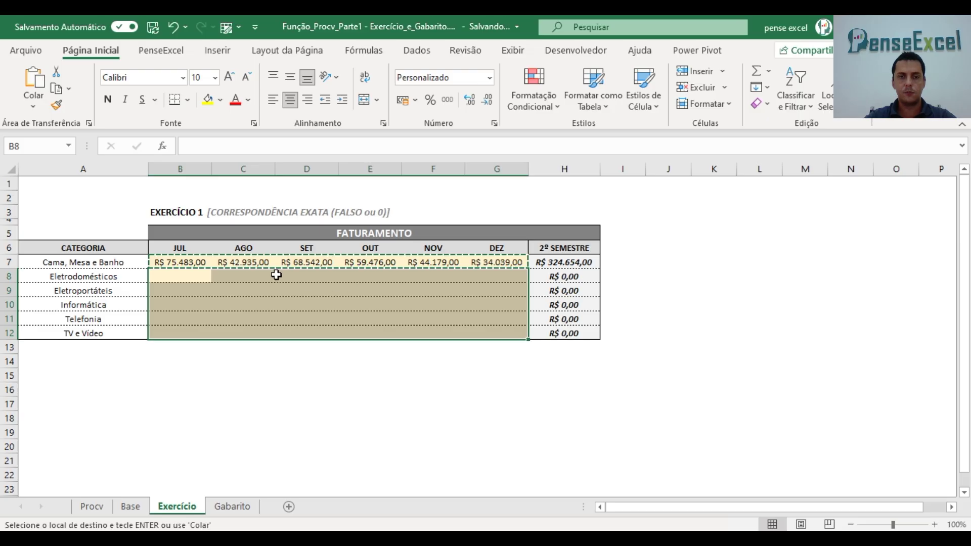
pyautogui.rightClick(279, 318)
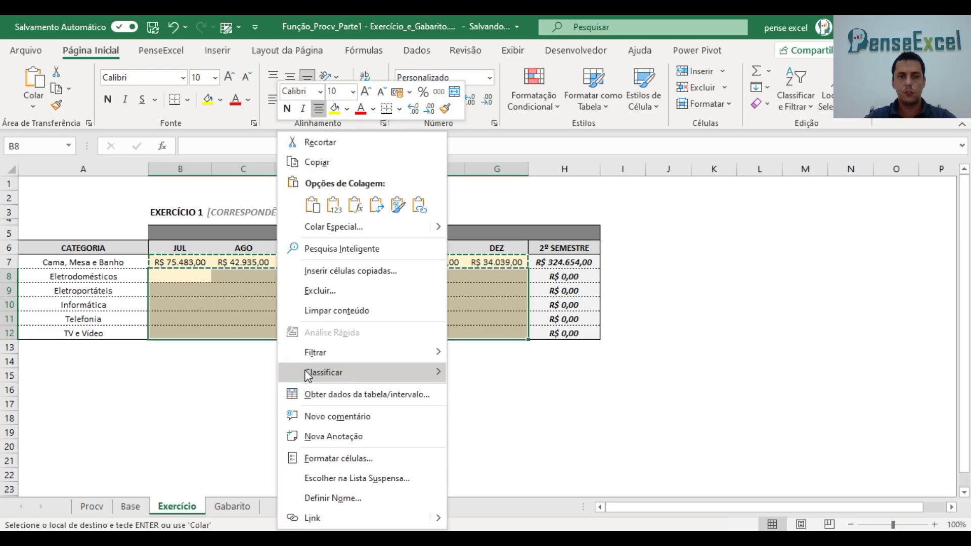
pyautogui.click(345, 227)
pyautogui.click(202, 161)
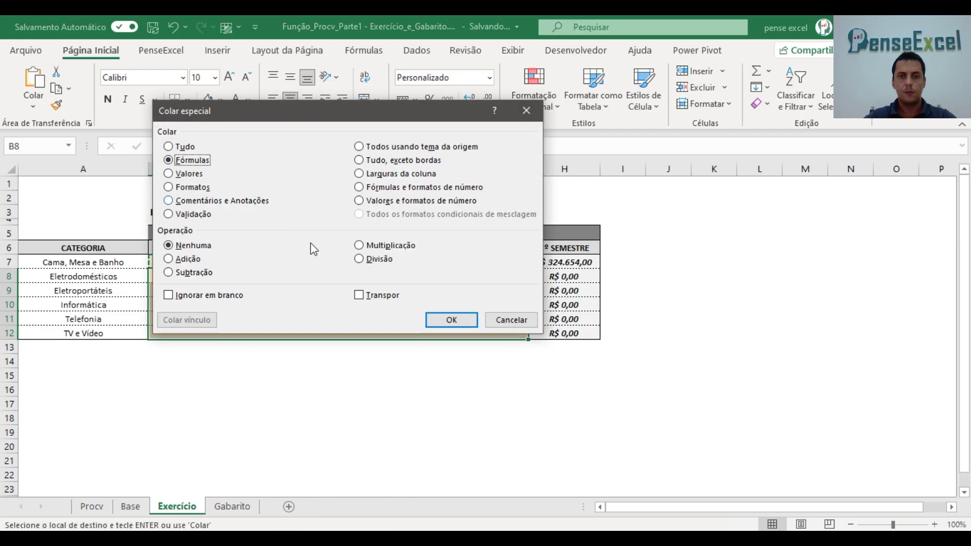
pyautogui.click(451, 319)
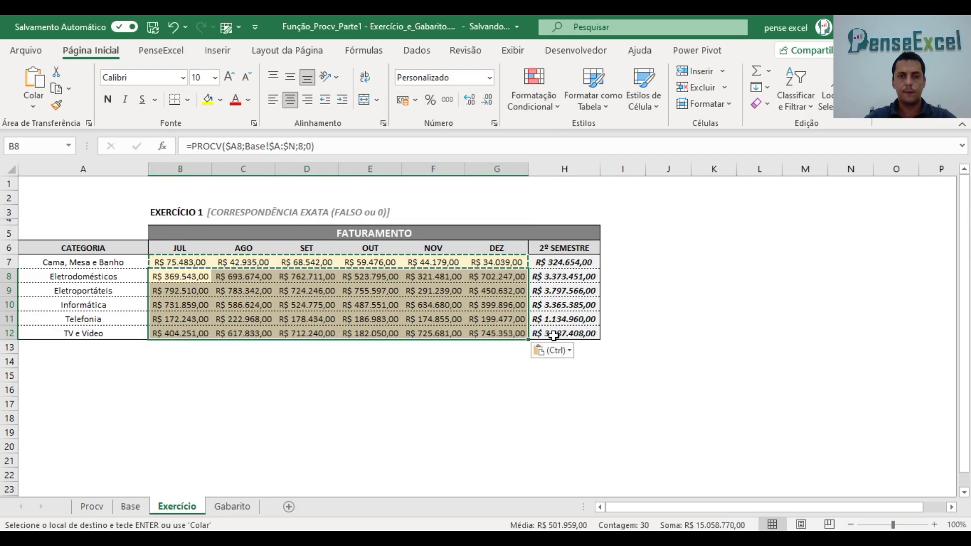
# Spot-check the pasted PROCV formulas across rows 8 to 12 and clear the copy selection
pyautogui.click(388, 291)
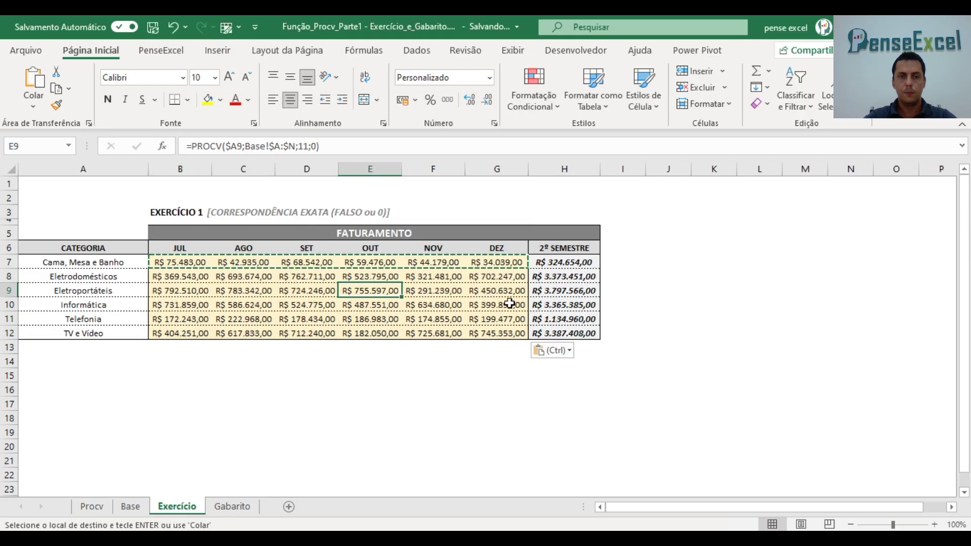
pyautogui.click(197, 276)
pyautogui.click(203, 332)
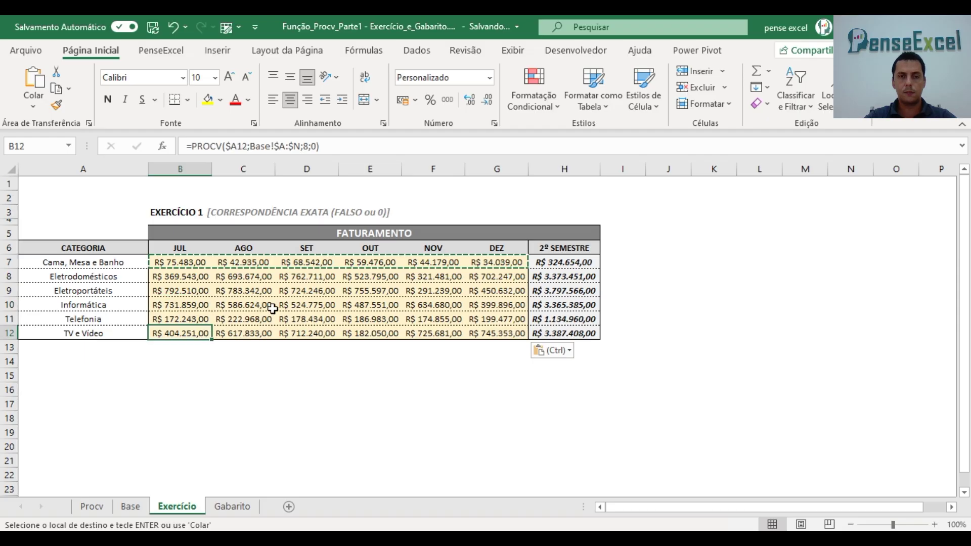
pyautogui.click(236, 287)
pyautogui.click(328, 309)
pyautogui.click(372, 305)
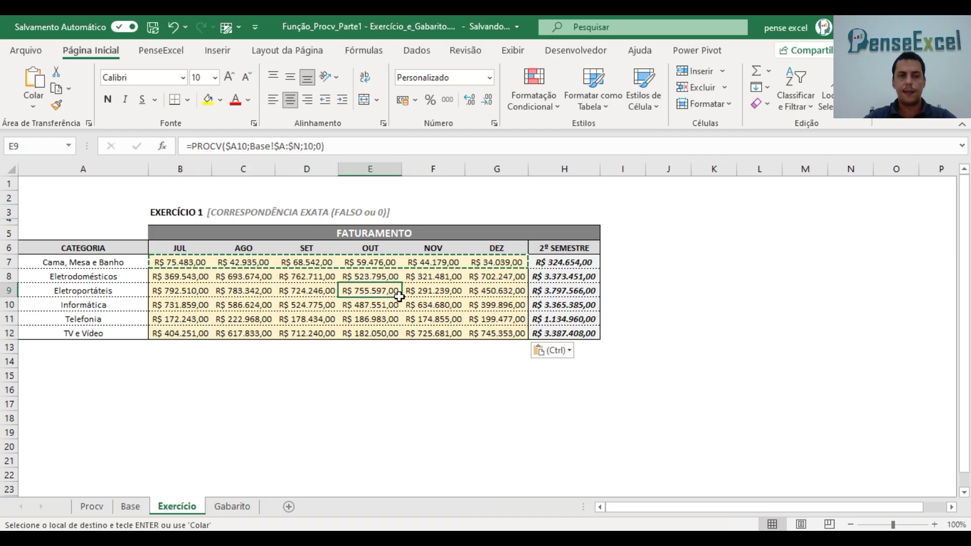
pyautogui.click(493, 304)
pyautogui.press('Escape')
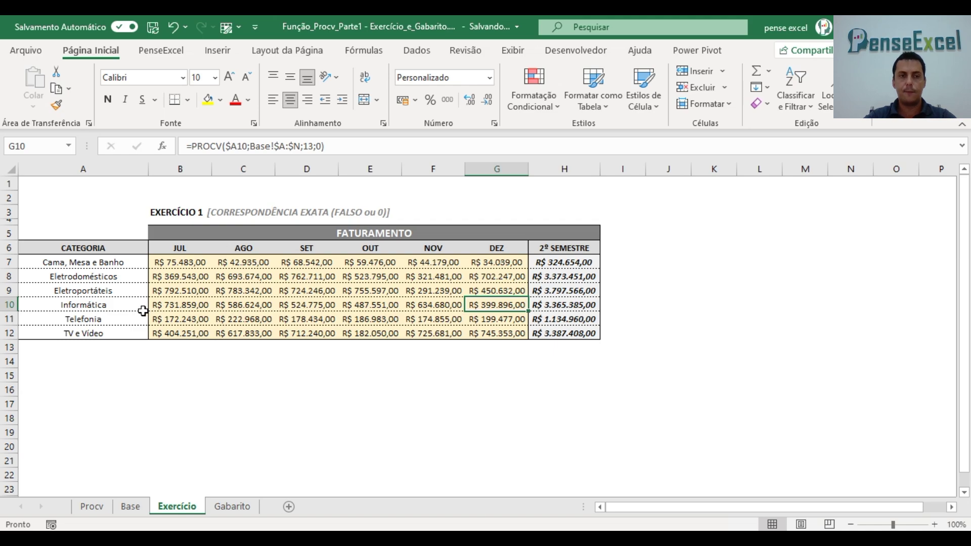
# Compare July's Informática result in B10 on Exercício with its source value on the Base sheet
pyautogui.click(125, 308)
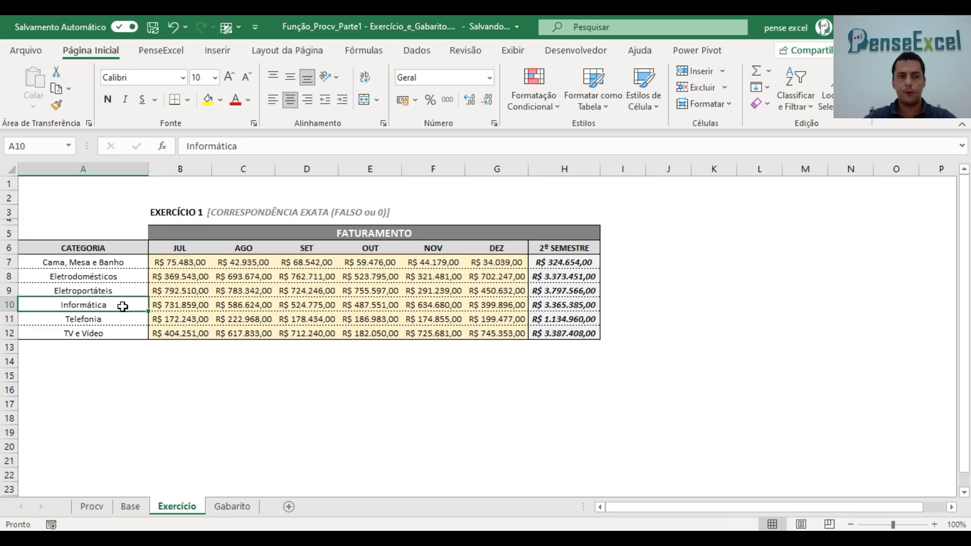
pyautogui.click(131, 506)
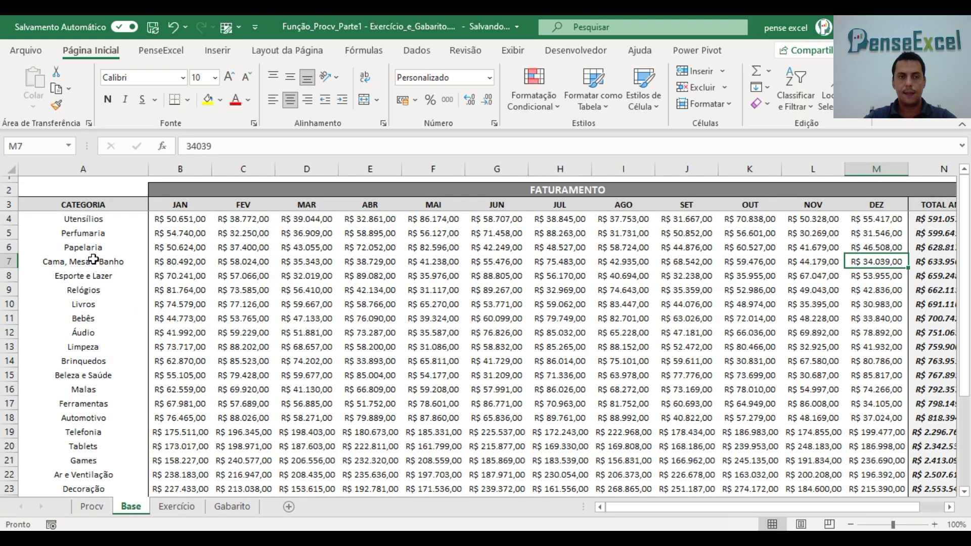
pyautogui.scroll(-3, 100, 324)
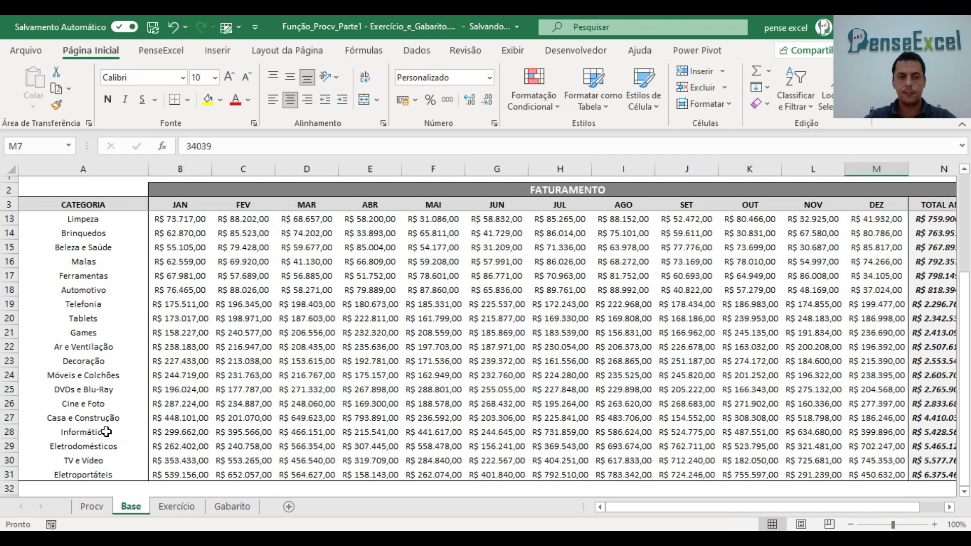
pyautogui.click(106, 432)
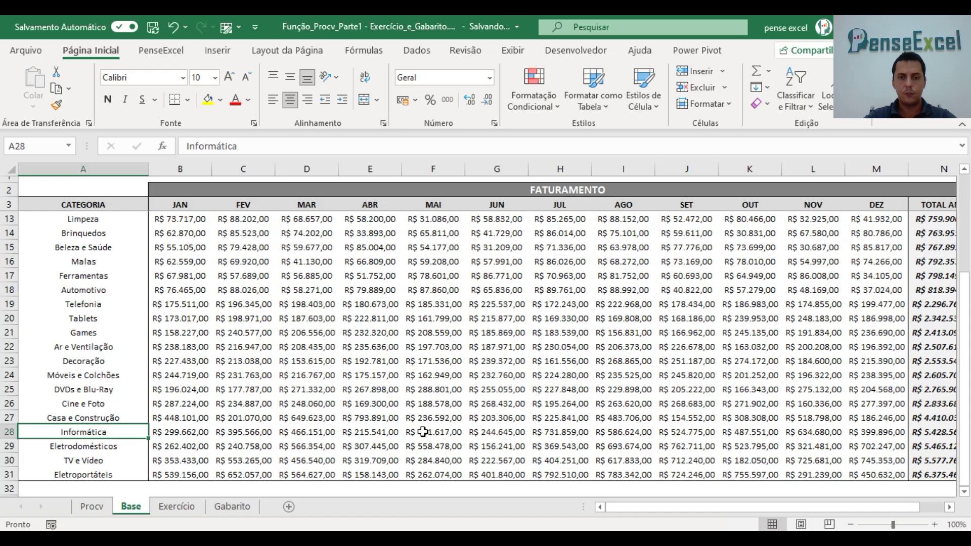
pyautogui.click(565, 431)
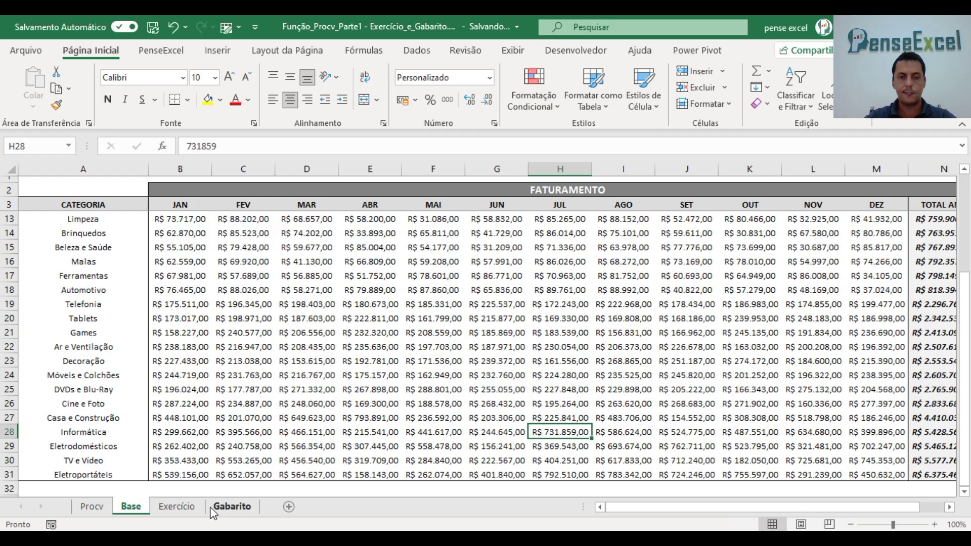
pyautogui.click(190, 508)
pyautogui.click(187, 303)
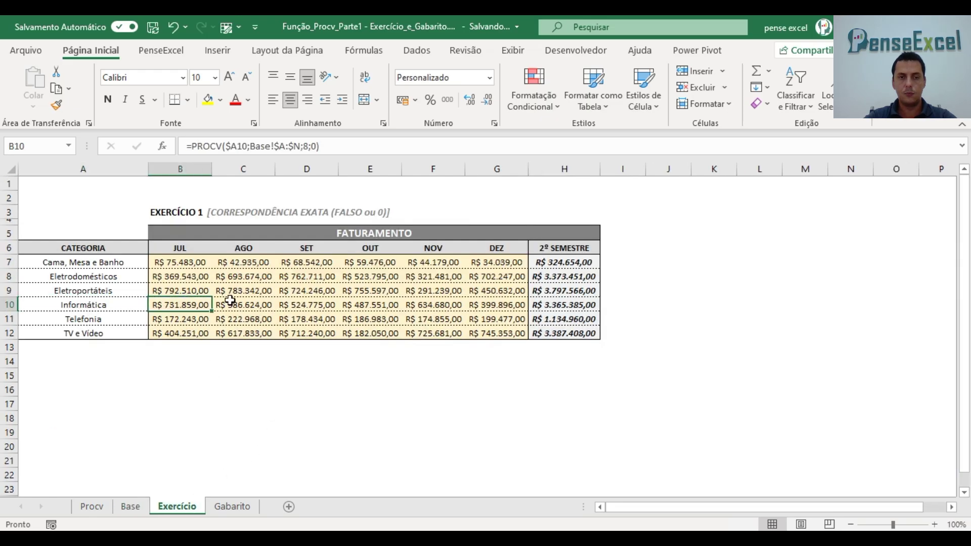
# Compare the September and November results for Informática on Exercício with their source values on the Base sheet
pyautogui.click(326, 307)
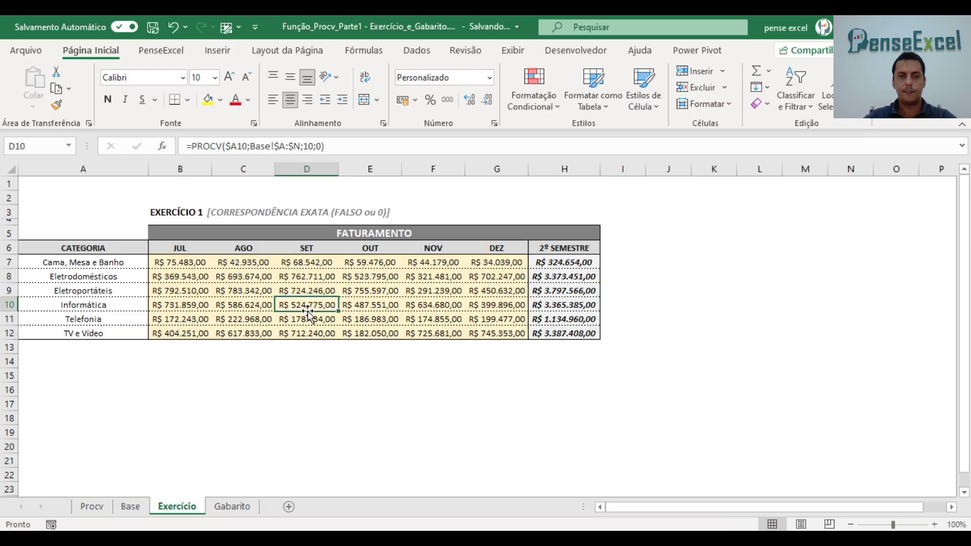
pyautogui.click(130, 506)
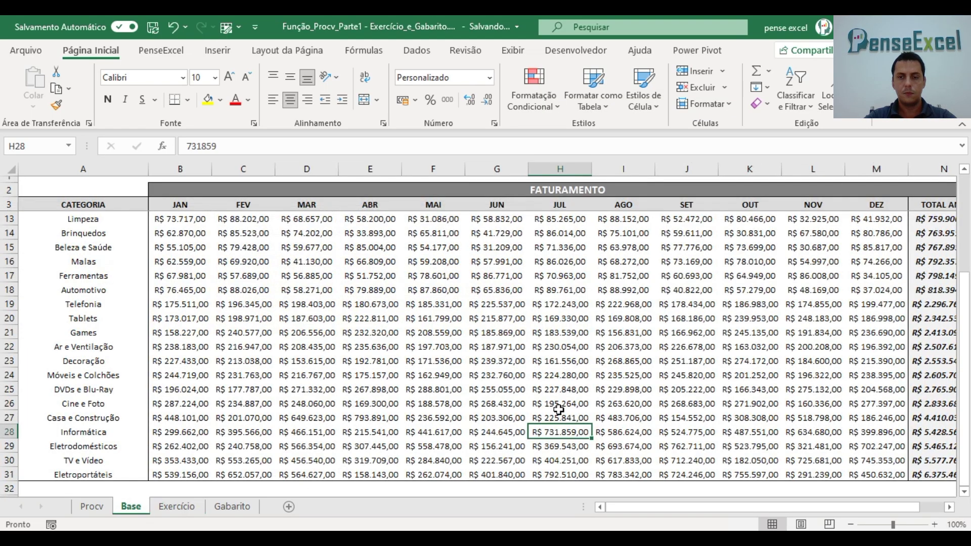
pyautogui.click(696, 429)
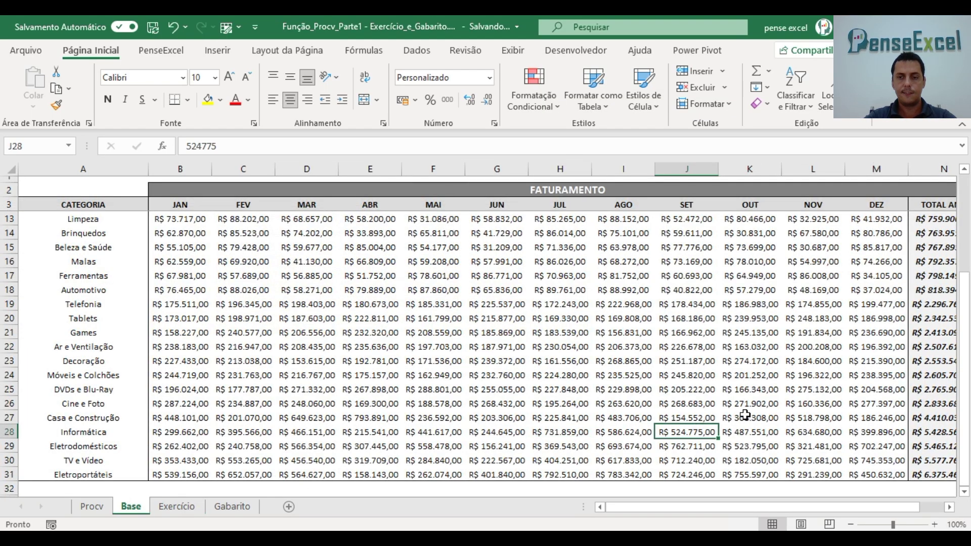
pyautogui.click(836, 428)
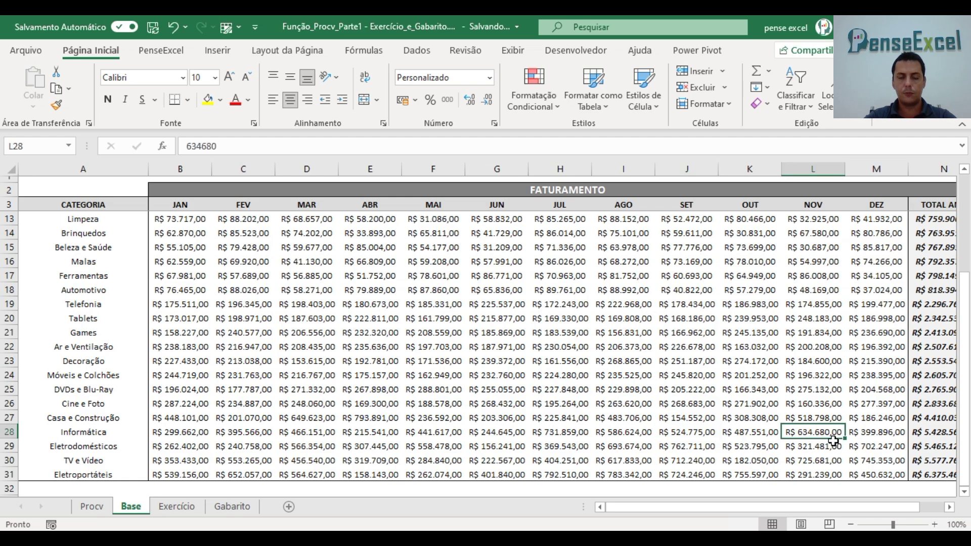
pyautogui.hotkey('ctrl', 'pagedown')
pyautogui.click(457, 307)
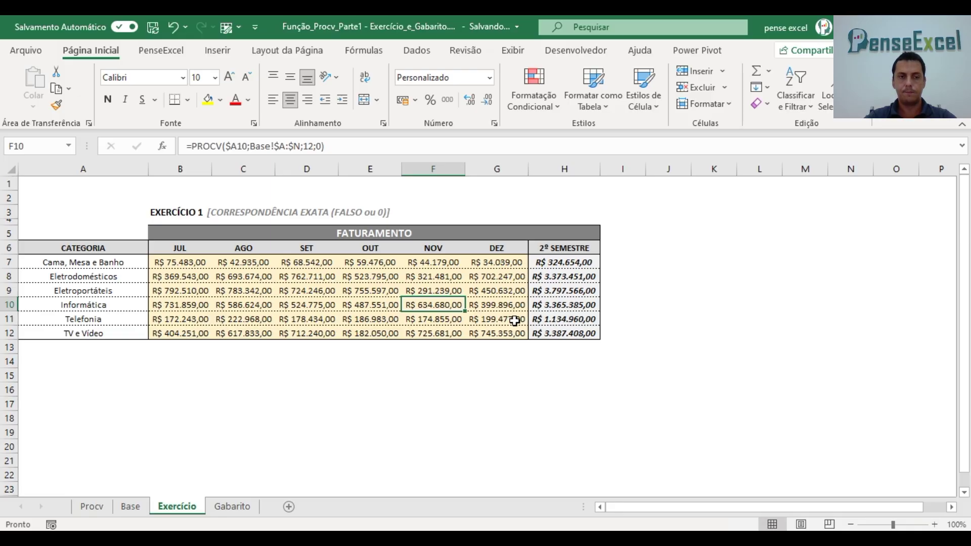
# Change the category in A10 to "Informatica" without the accent to test the exact match
pyautogui.click(80, 304)
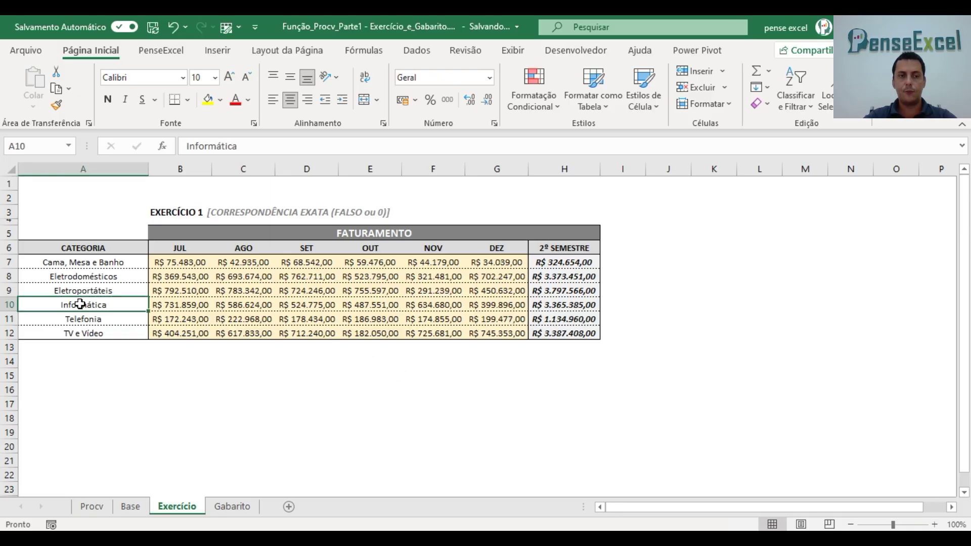
pyautogui.click(223, 145)
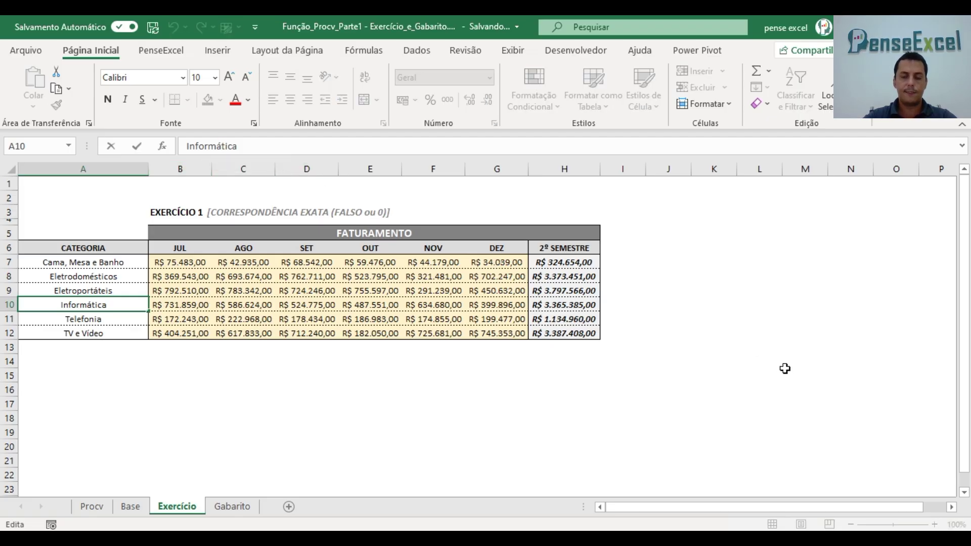
pyautogui.press('BackSpace')
pyautogui.write('a')
pyautogui.press('Return')
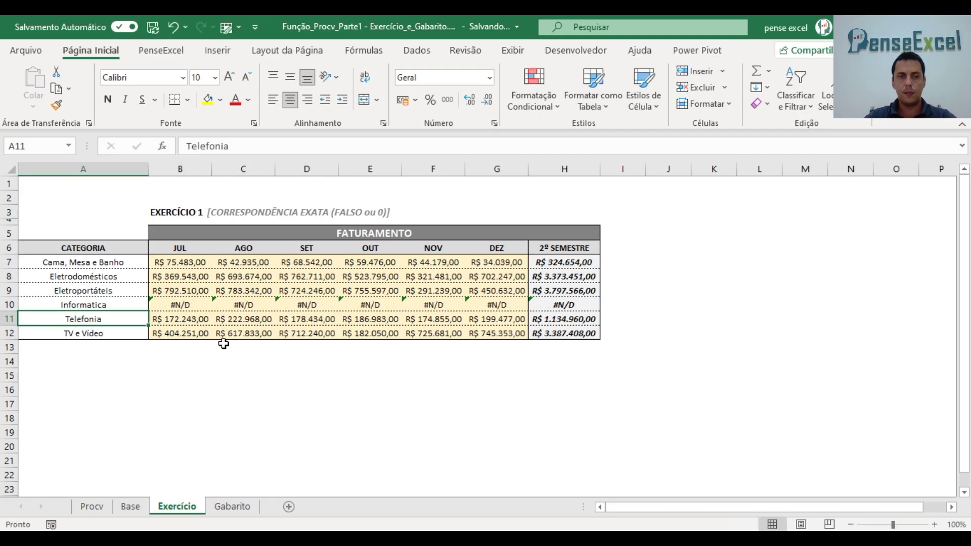
# Examine the row 10 results from July to December and compare A10's spelling with the Informática category on Base
pyautogui.click(169, 303)
pyautogui.click(242, 305)
pyautogui.click(306, 305)
pyautogui.click(370, 304)
pyautogui.click(433, 305)
pyautogui.click(501, 304)
pyautogui.click(105, 304)
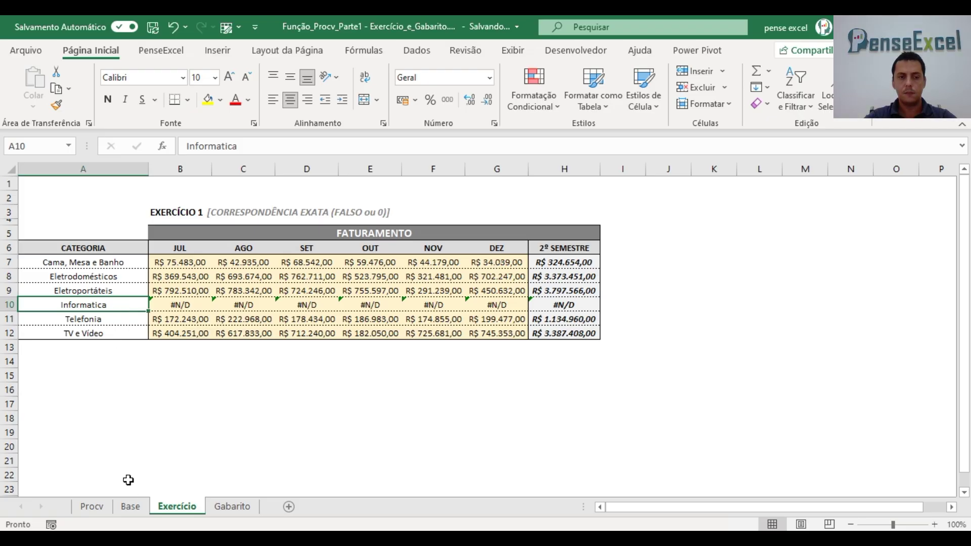
pyautogui.click(131, 505)
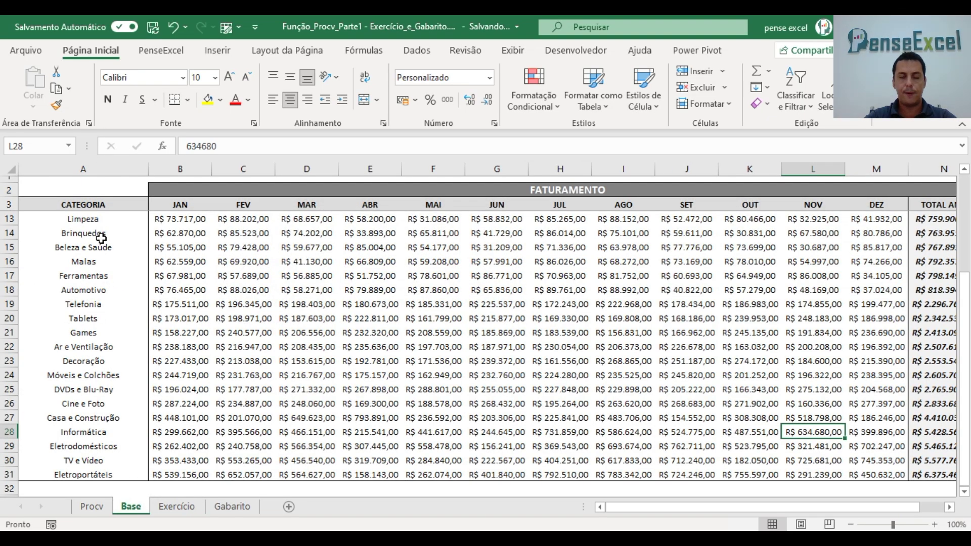
pyautogui.click(112, 430)
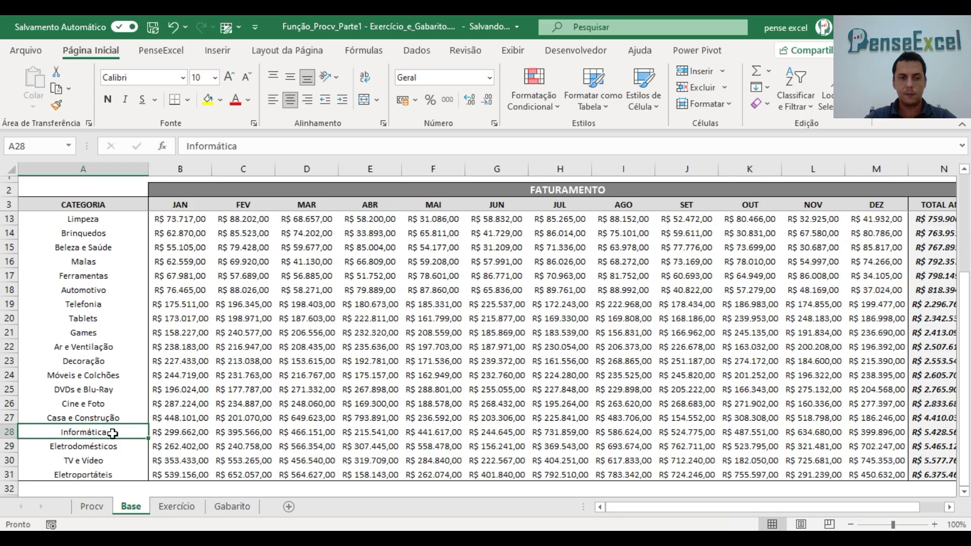
# Undo the spelling change to the category in A10 on the Exercício sheet
pyautogui.click(169, 507)
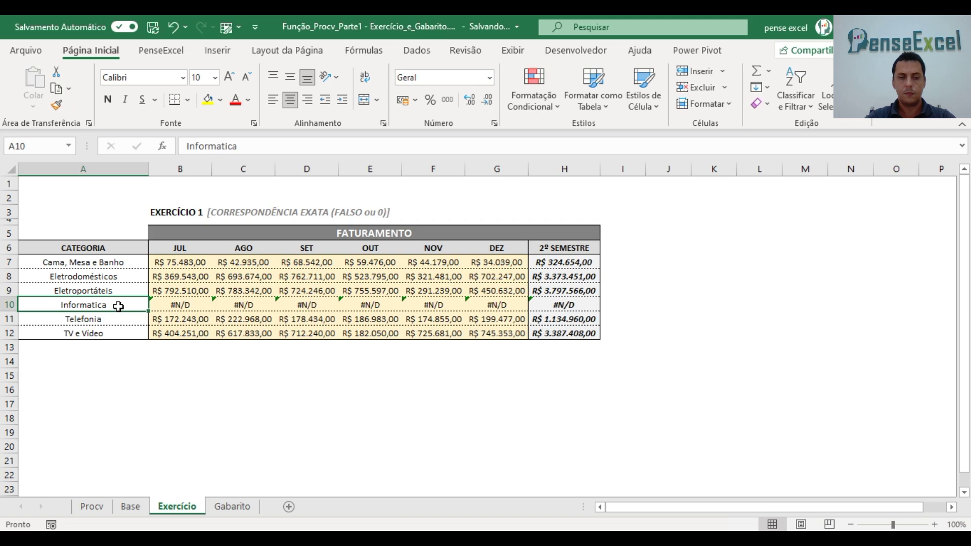
pyautogui.hotkey('ctrl', 'z')
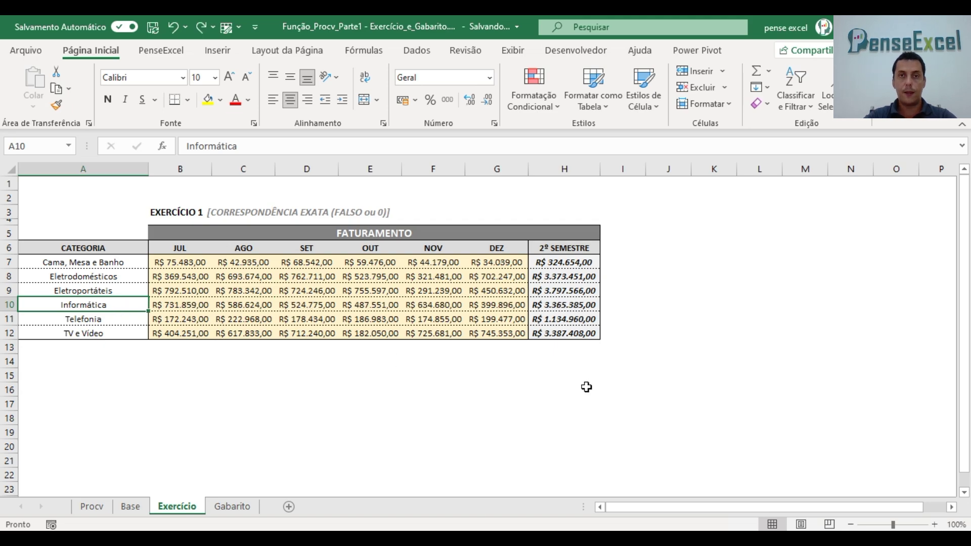